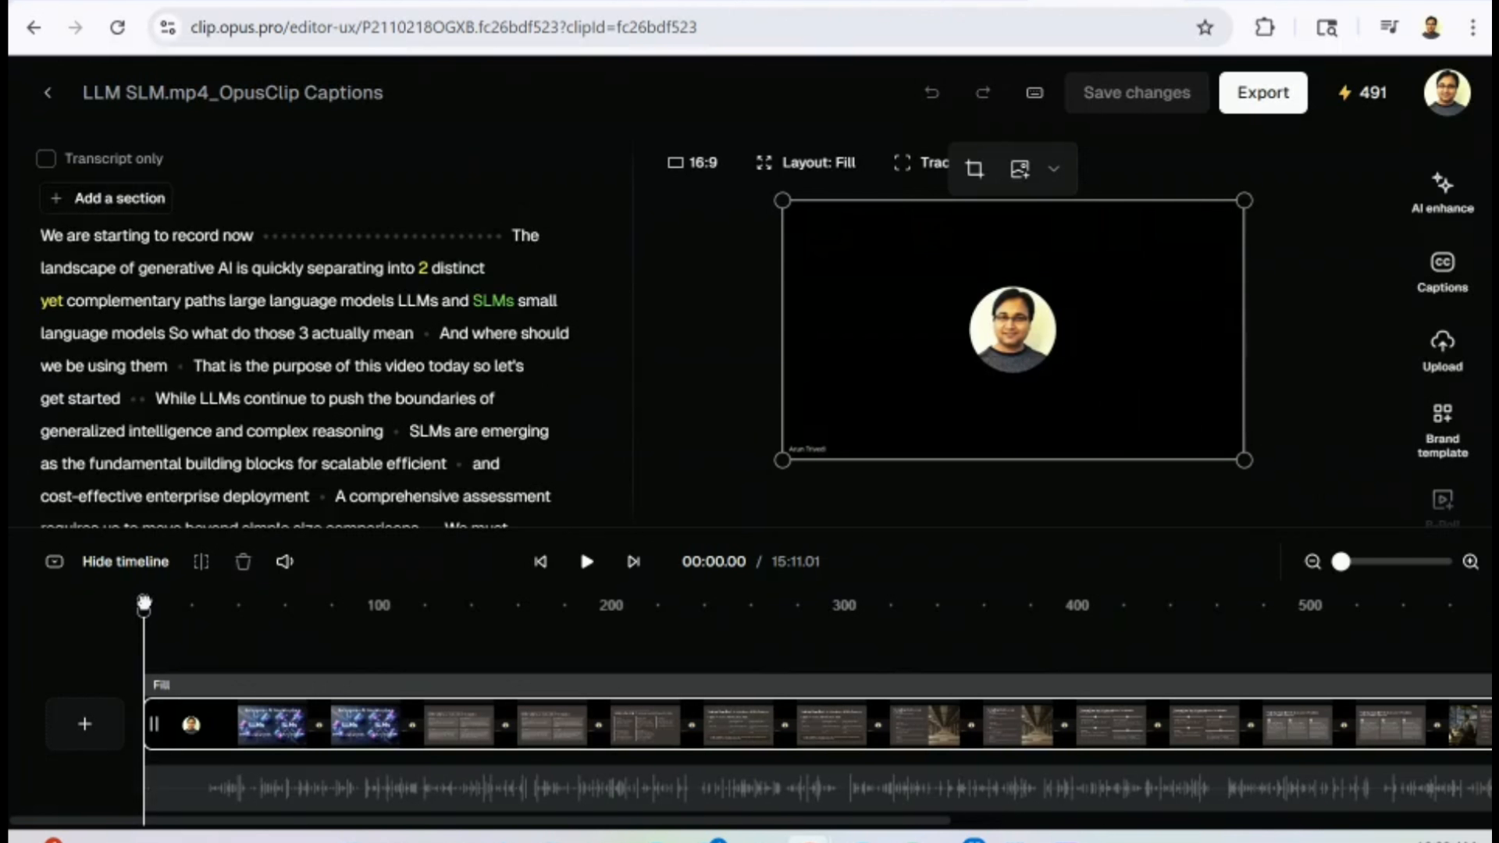
Crop the video frame at the 59-second mark to the slide area, cutting out the speaker's webcam panel.
drag(144, 602, 281, 604)
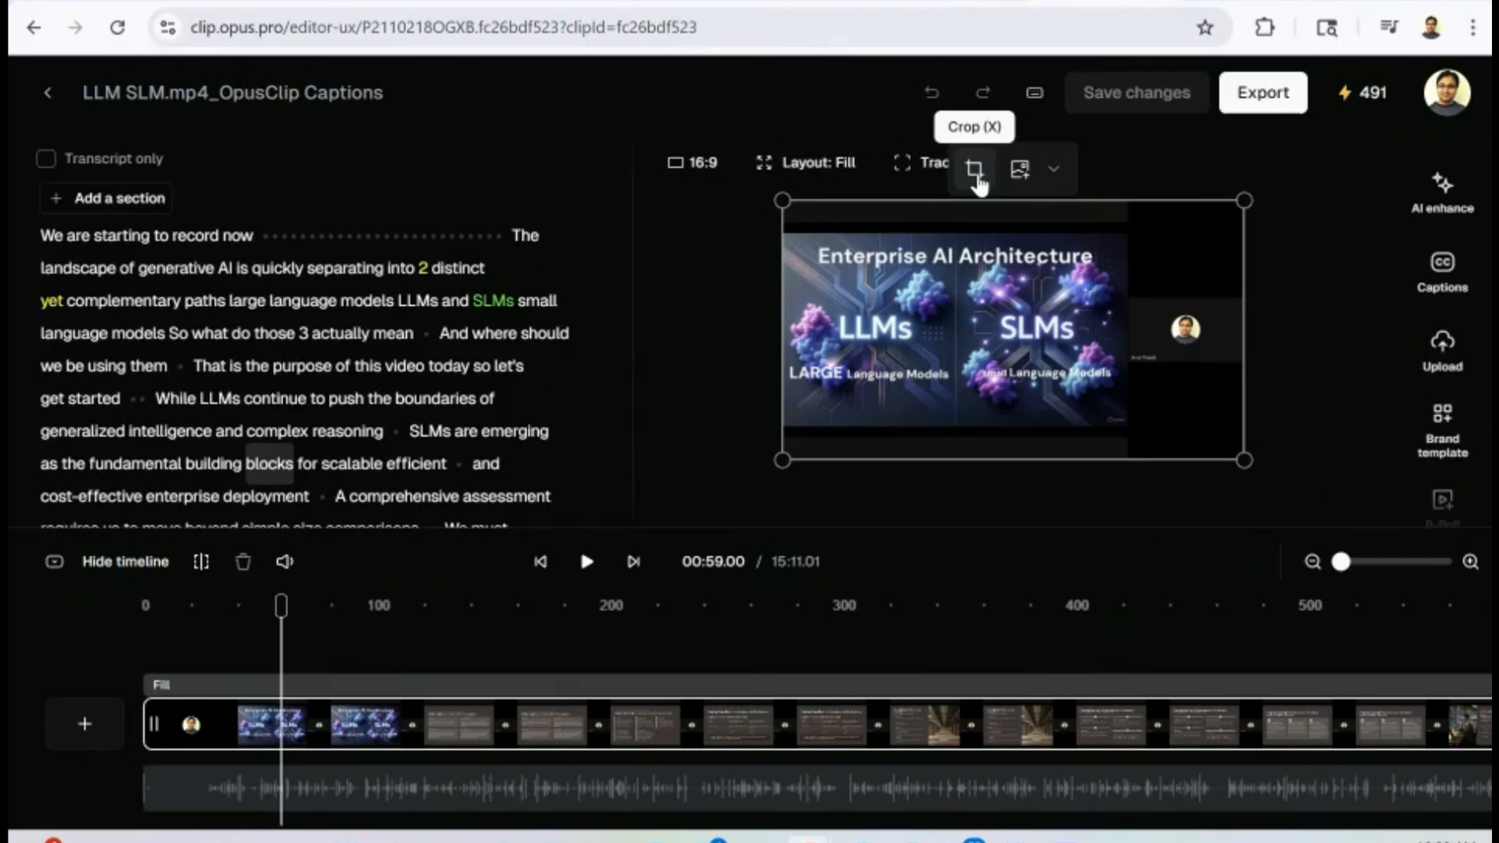
click(975, 173)
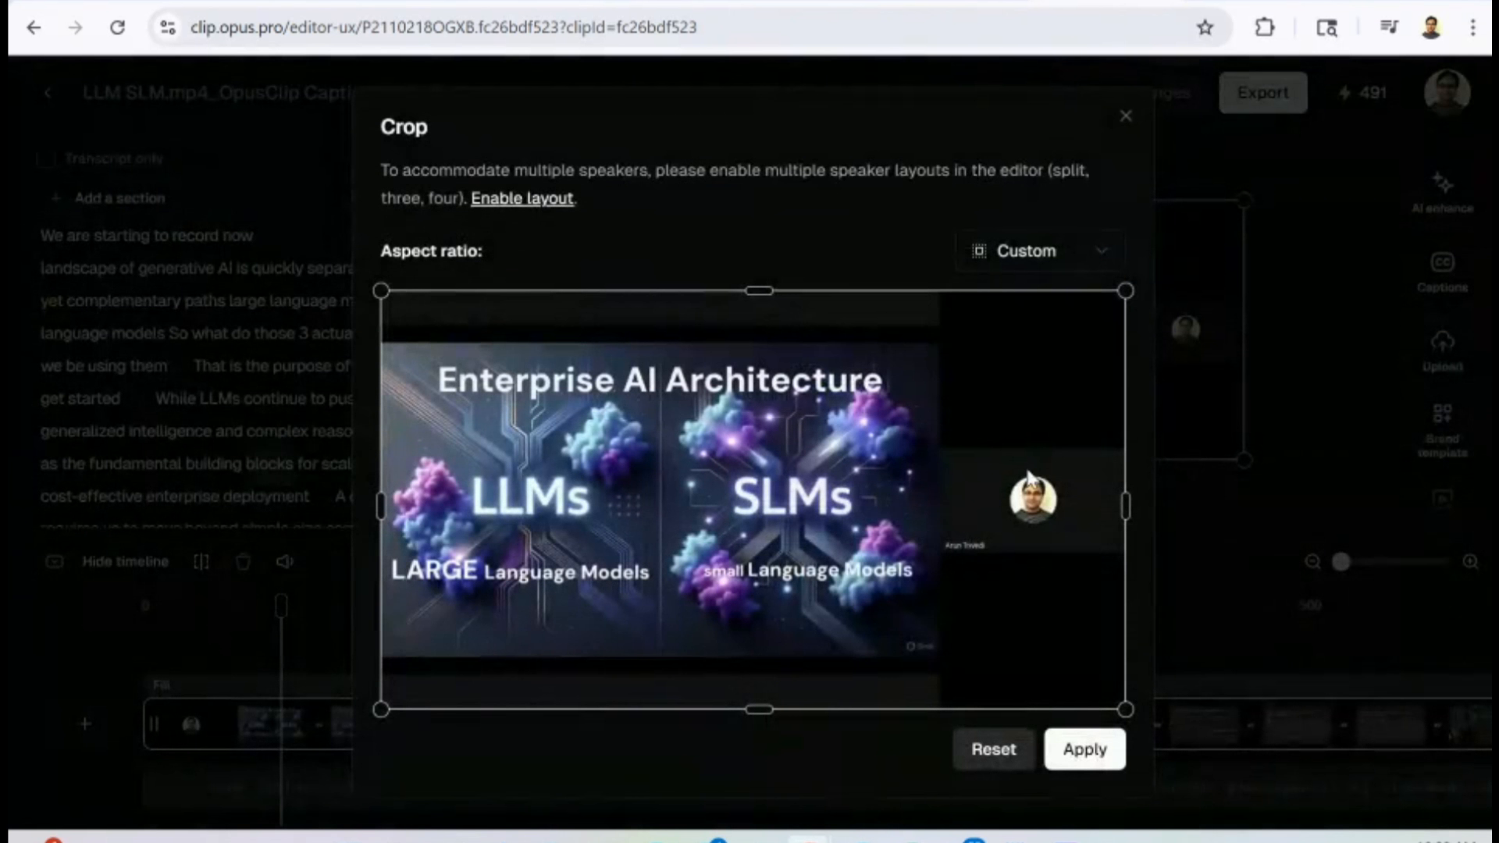
drag(752, 704, 758, 655)
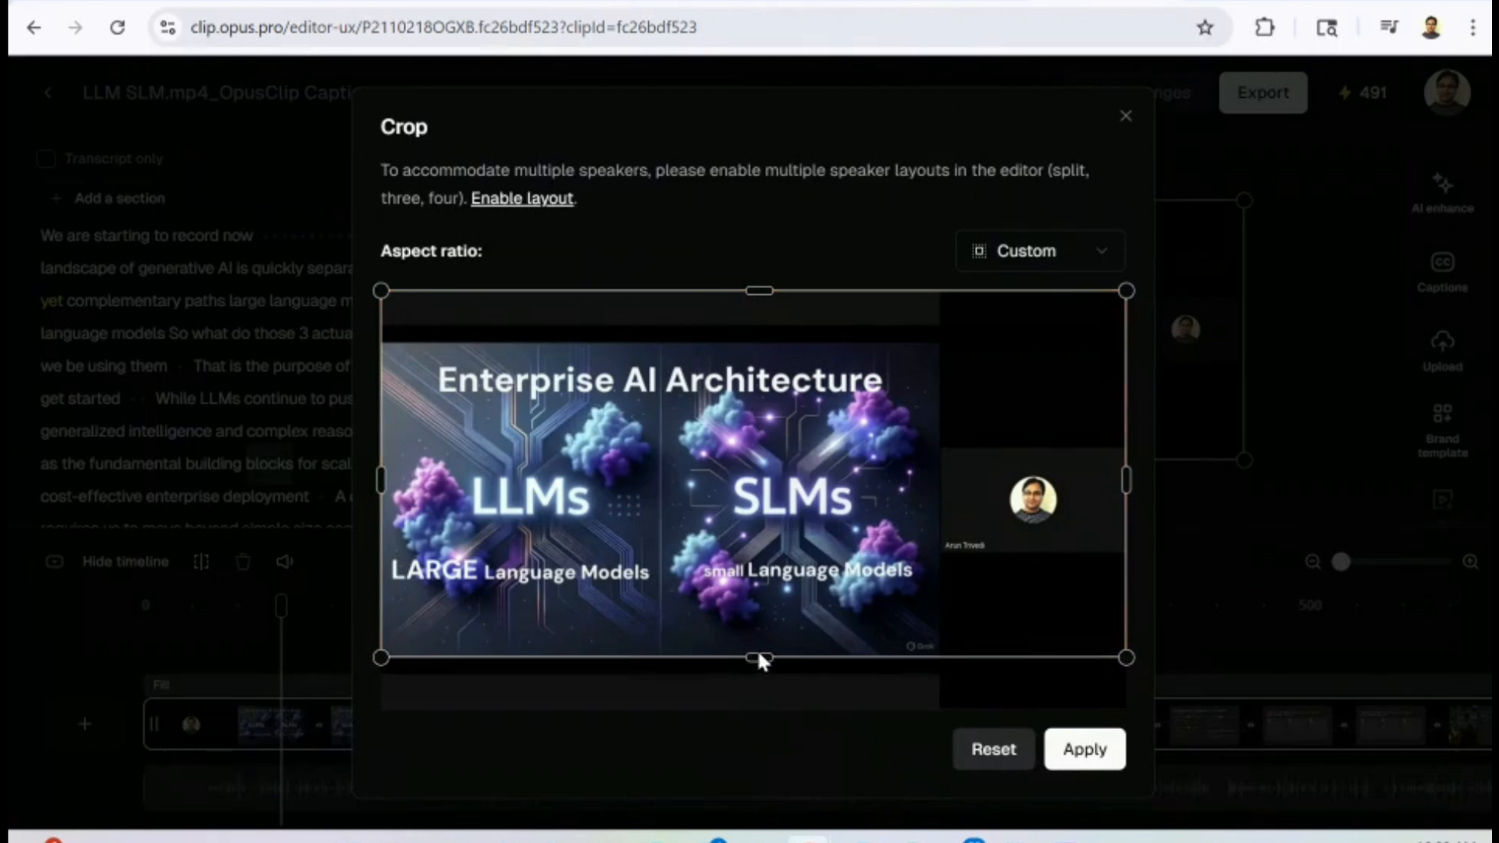
drag(751, 294, 745, 343)
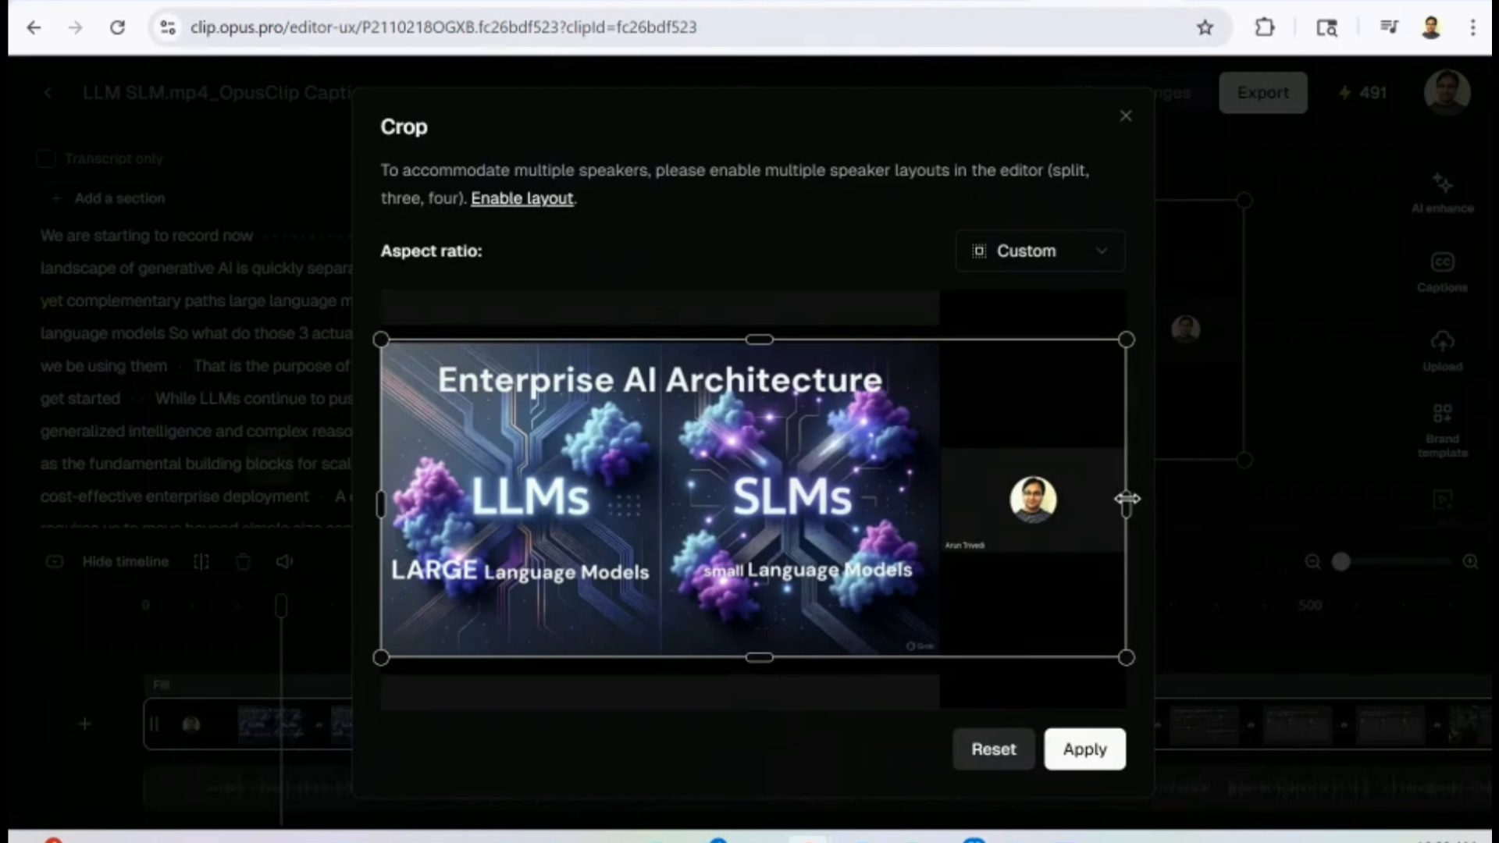
drag(1127, 498, 925, 537)
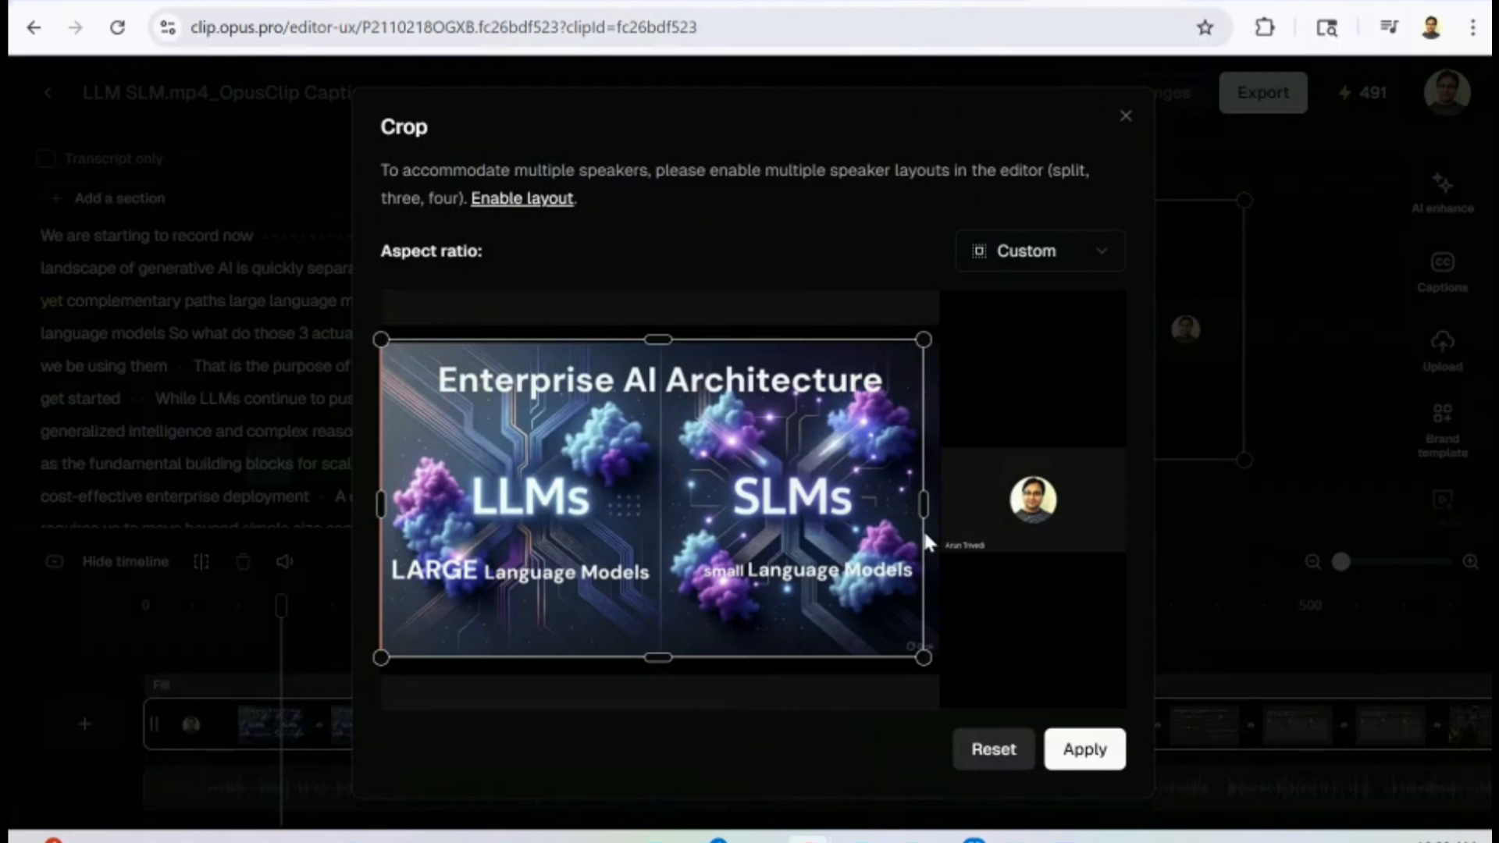
click(1093, 748)
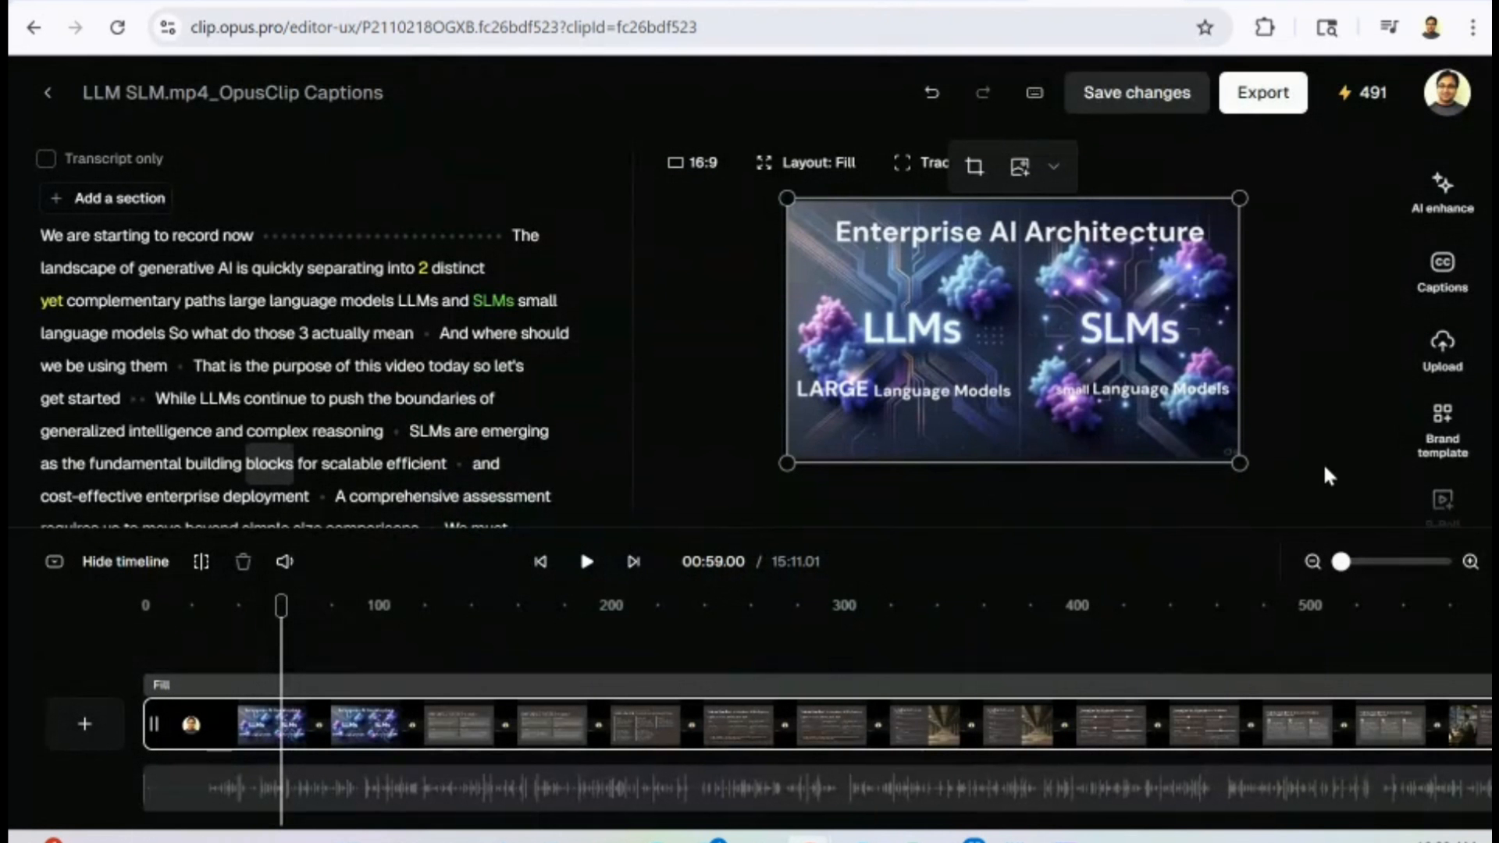
Use AI enhance to remove filler words, then remove all pauses with the pause duration at 0s.
click(1446, 200)
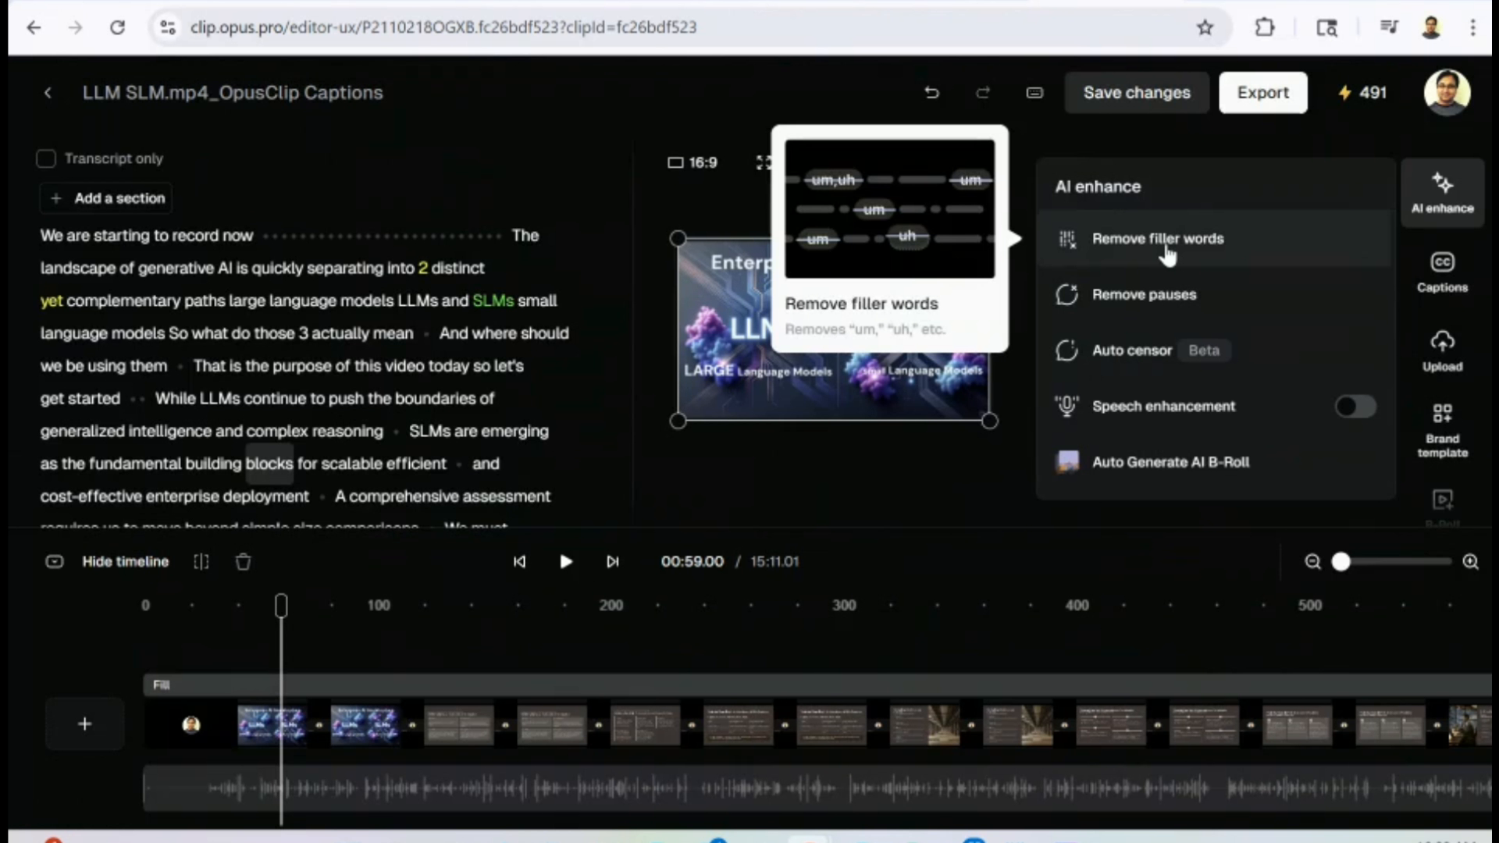
click(1167, 248)
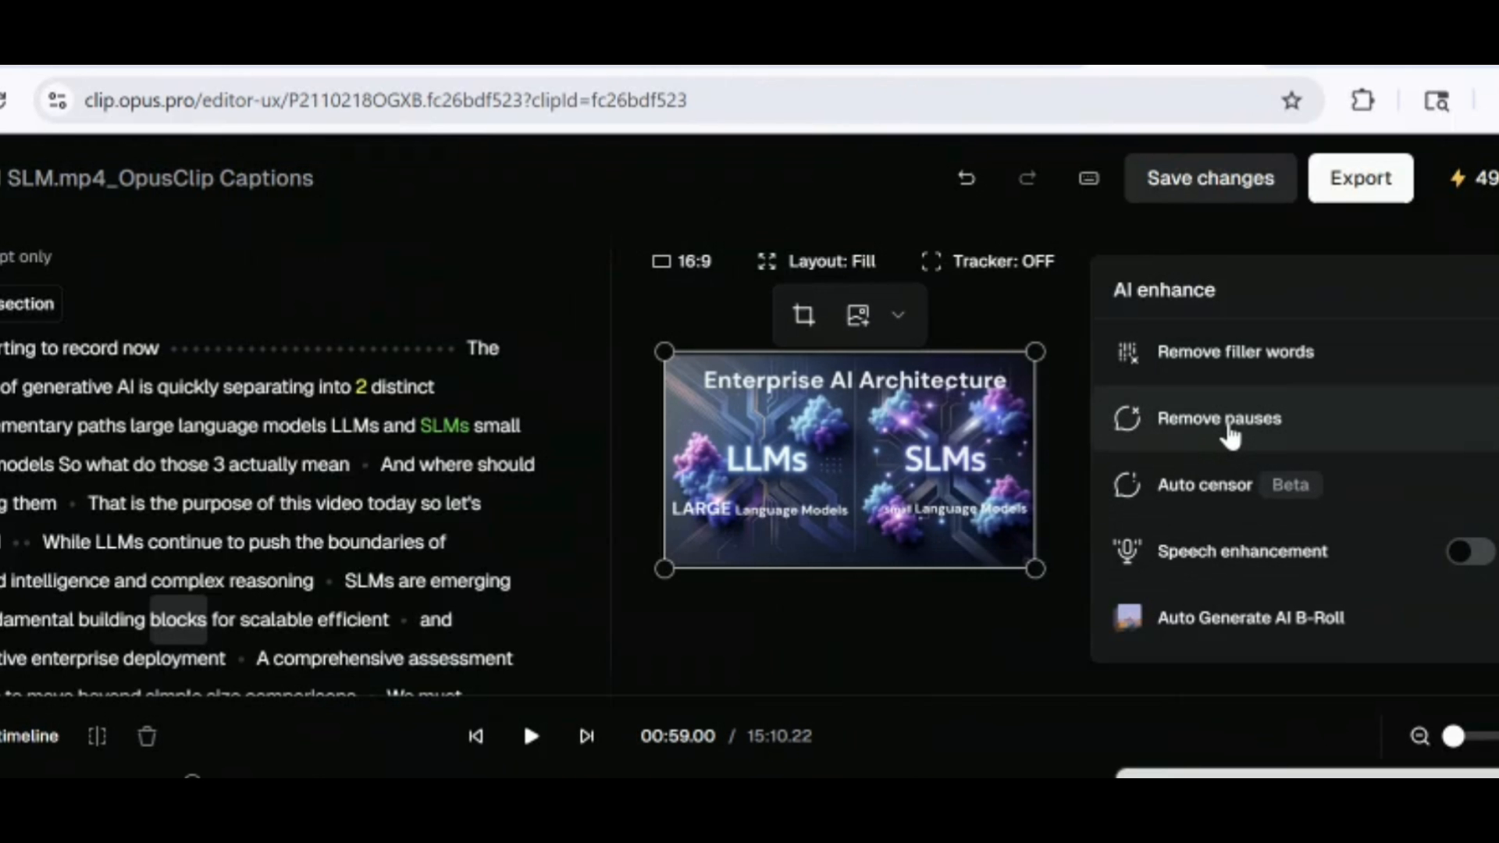
click(1233, 422)
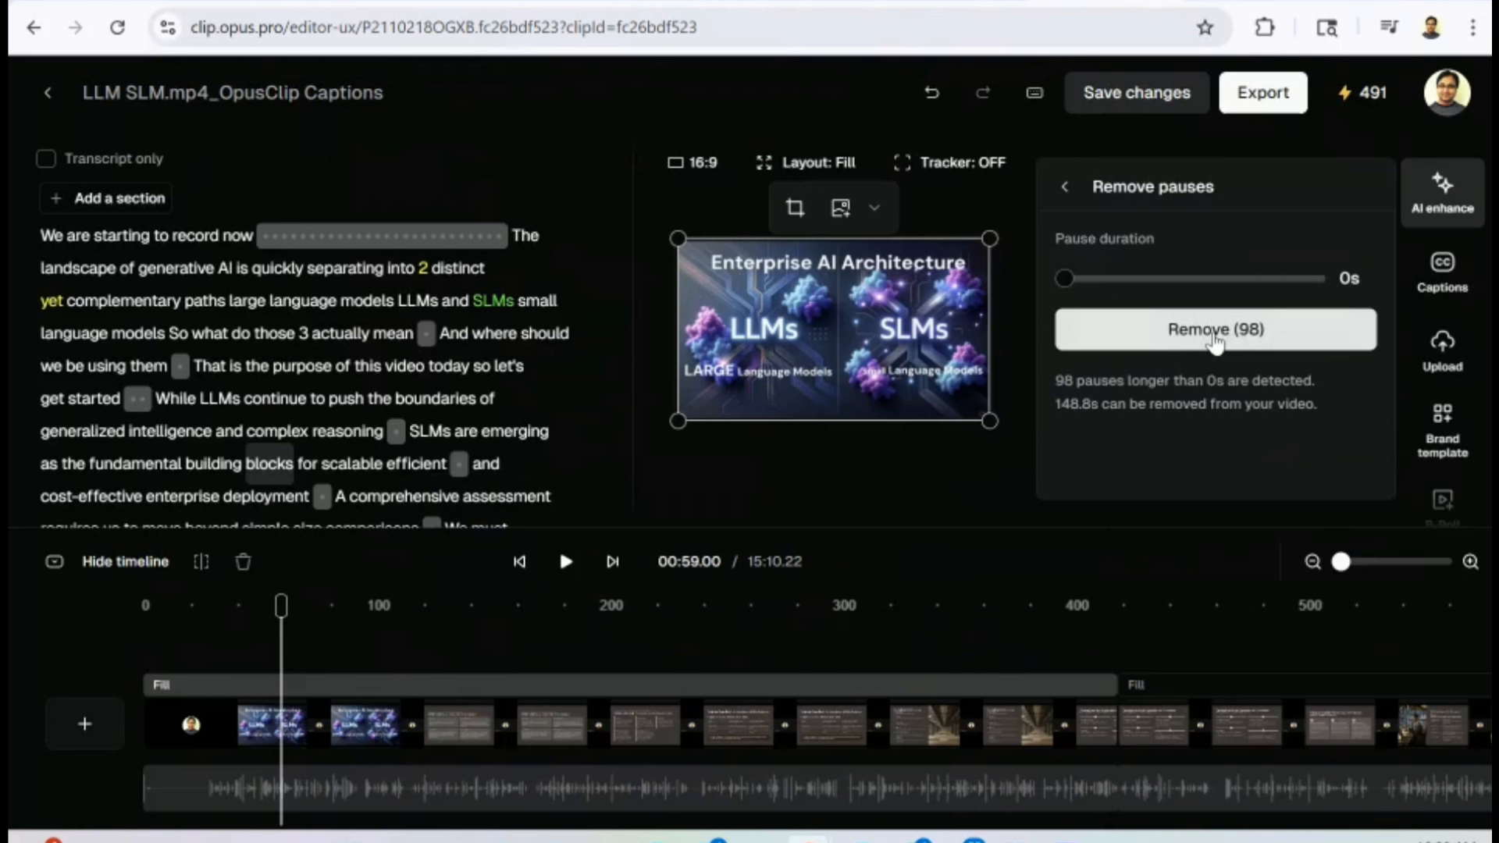
click(1214, 331)
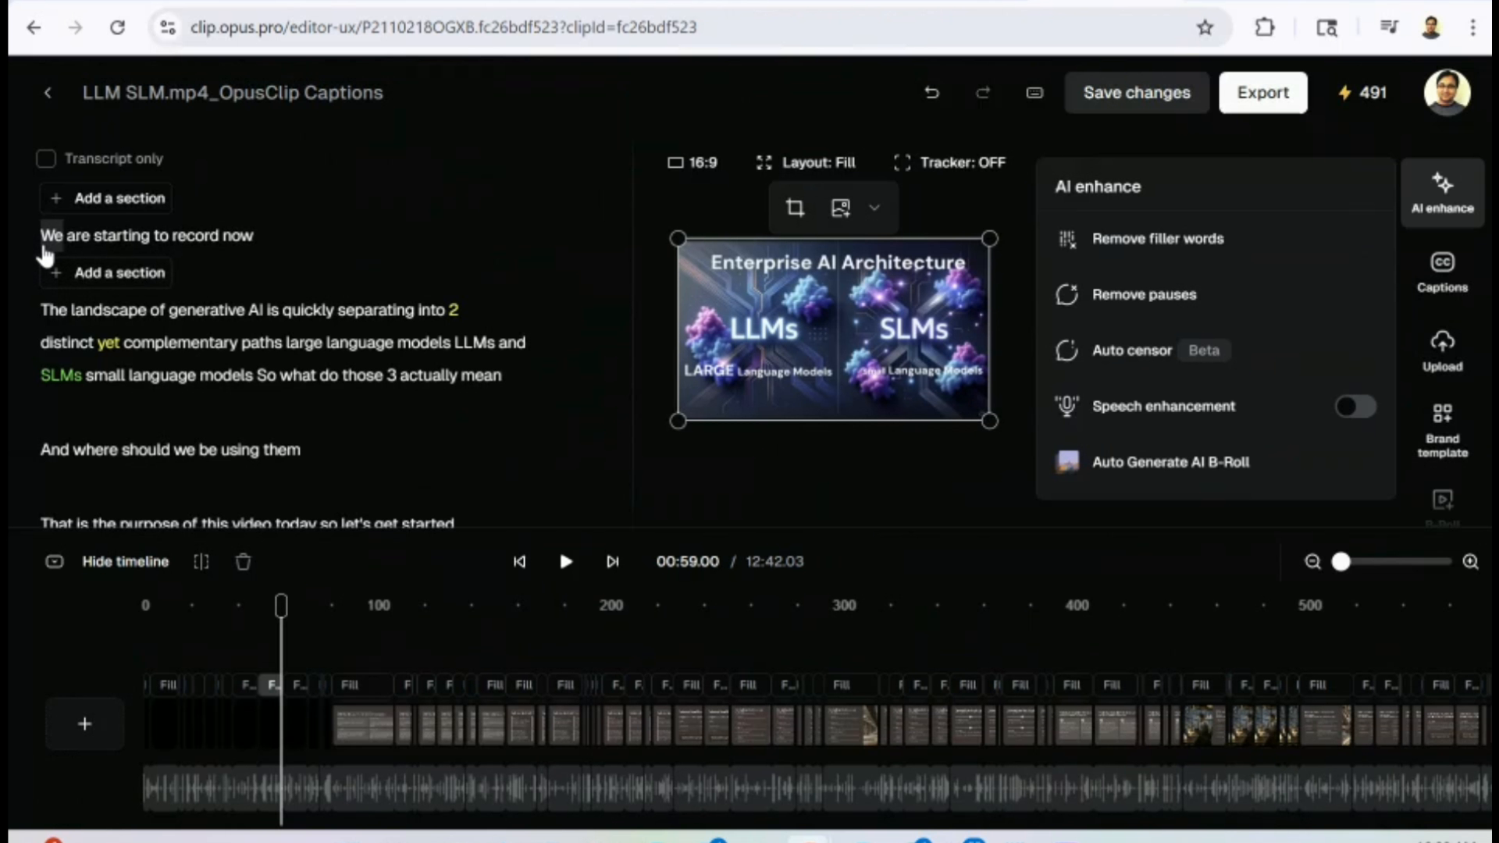
Delete the opening sentence "We are starting to record now" together with its video.
drag(44, 248, 255, 251)
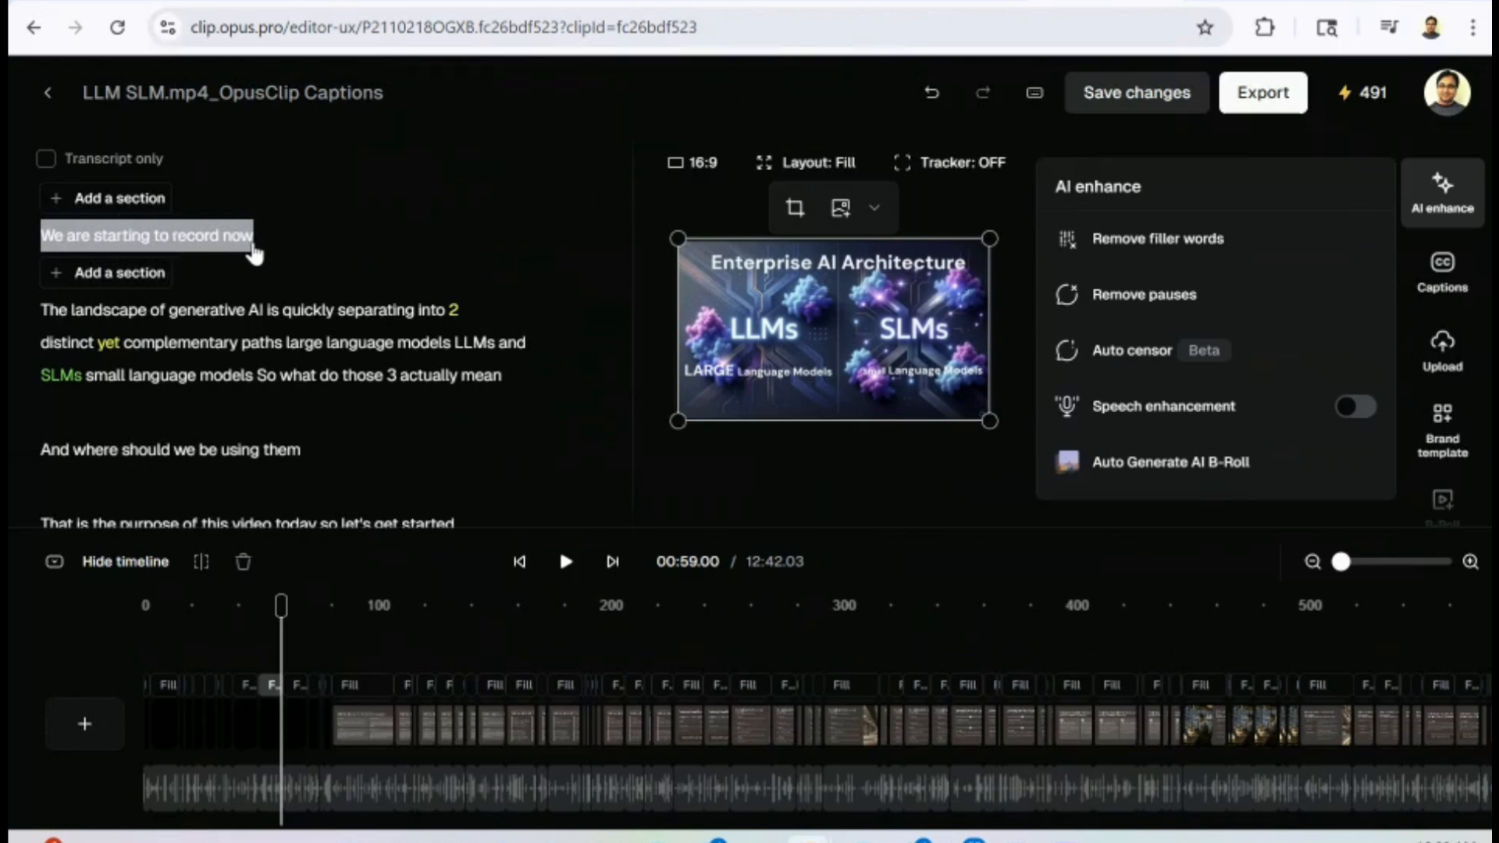
click(374, 204)
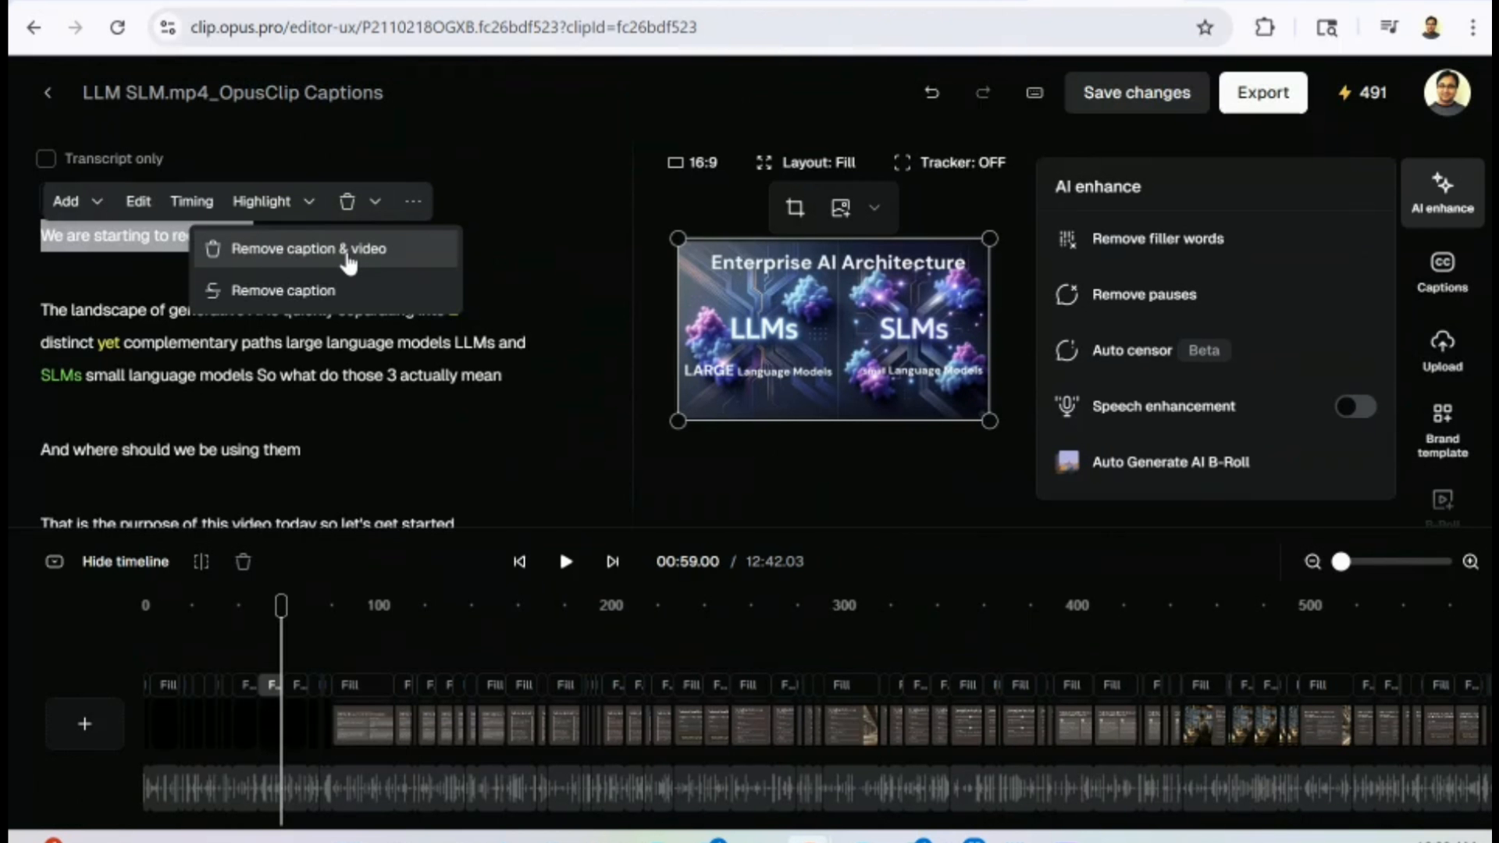
click(348, 257)
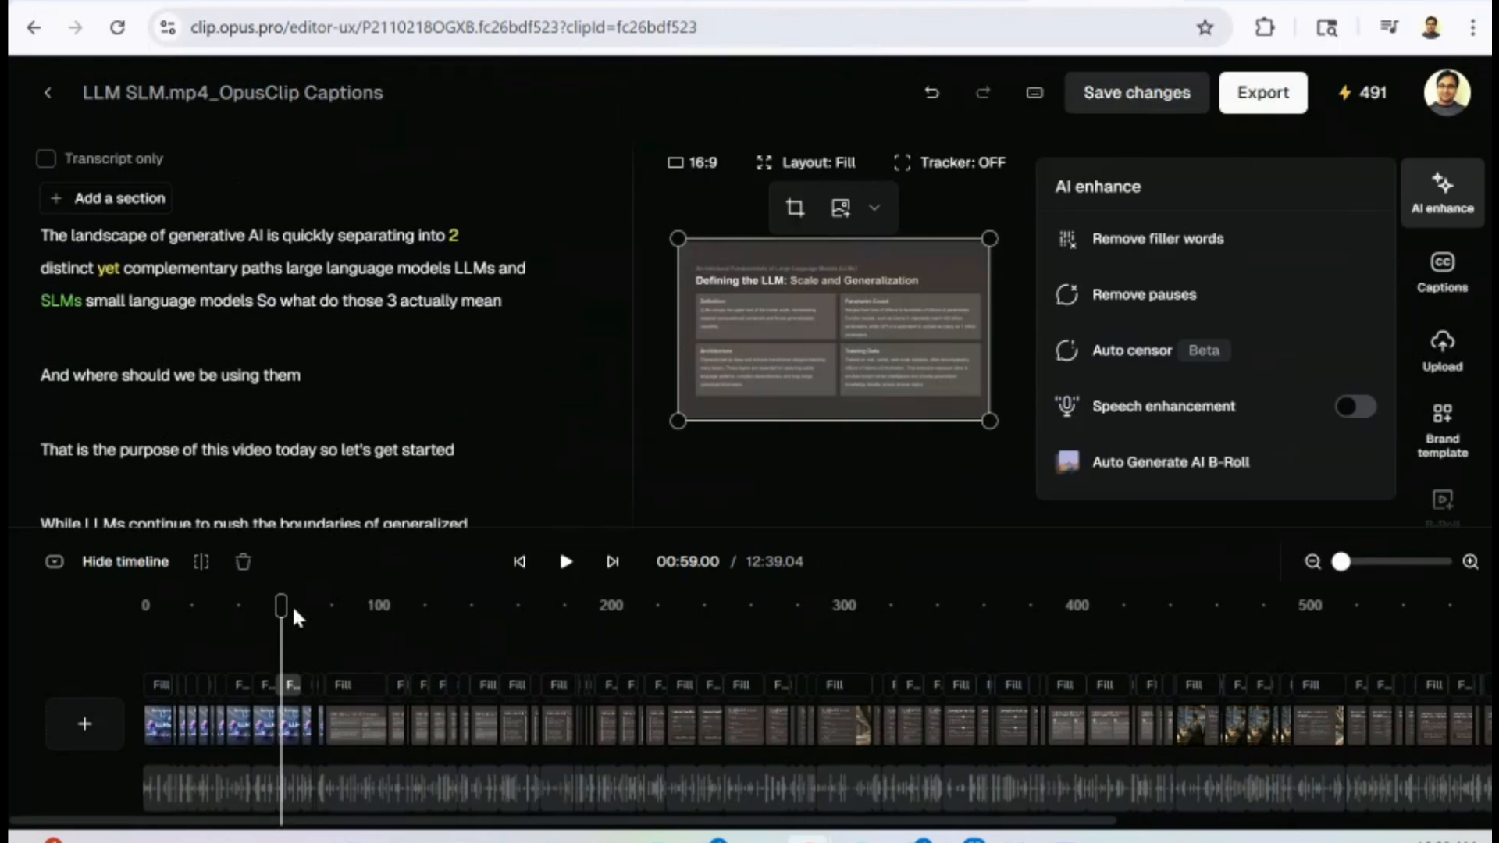
Add the AIWithArunIntro clip from uploads as the video's intro at the start of the timeline.
drag(281, 608, 113, 630)
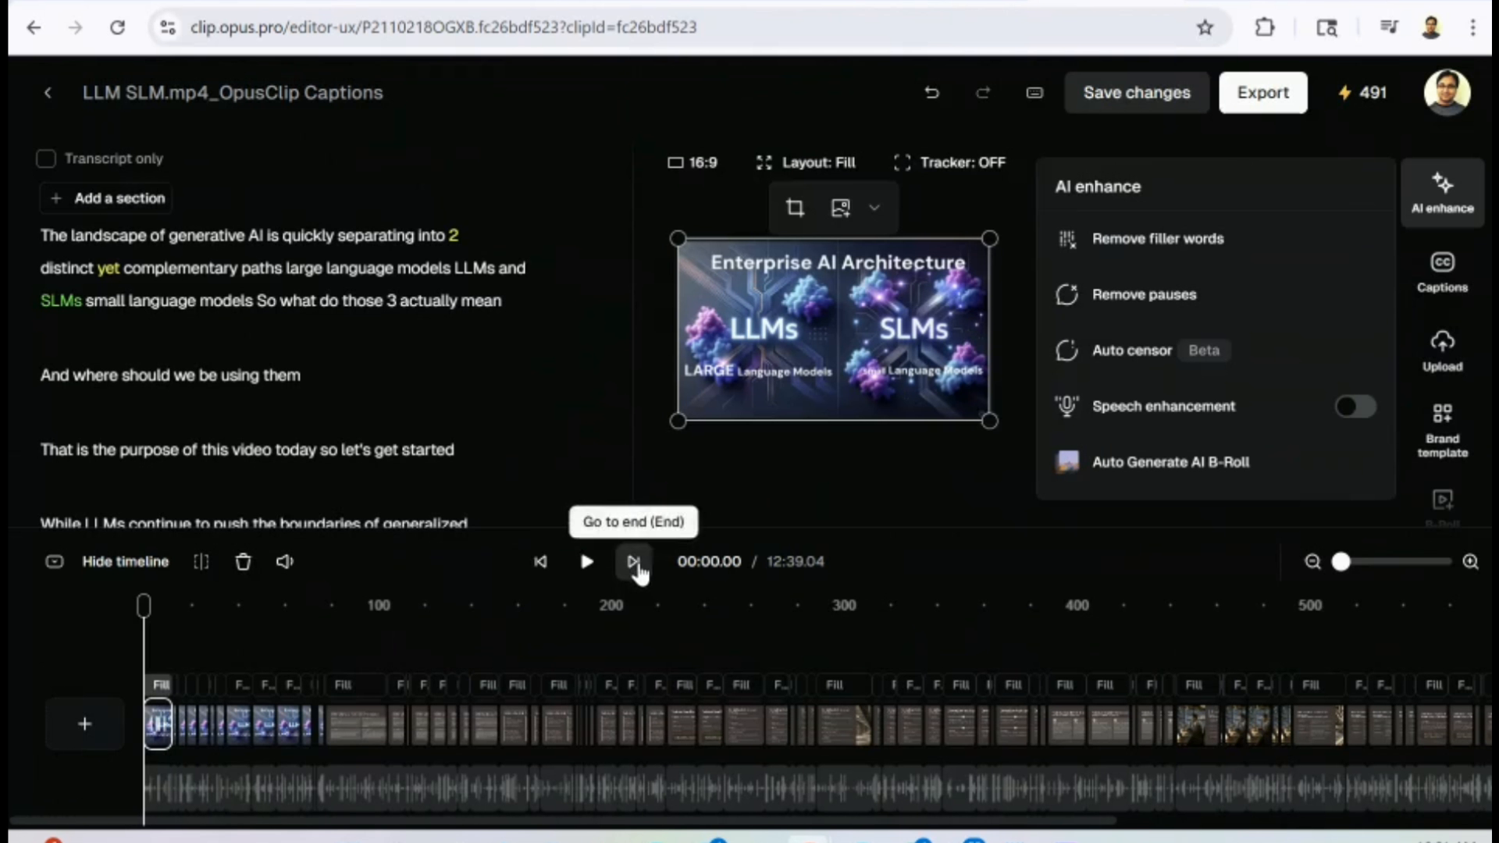
click(633, 561)
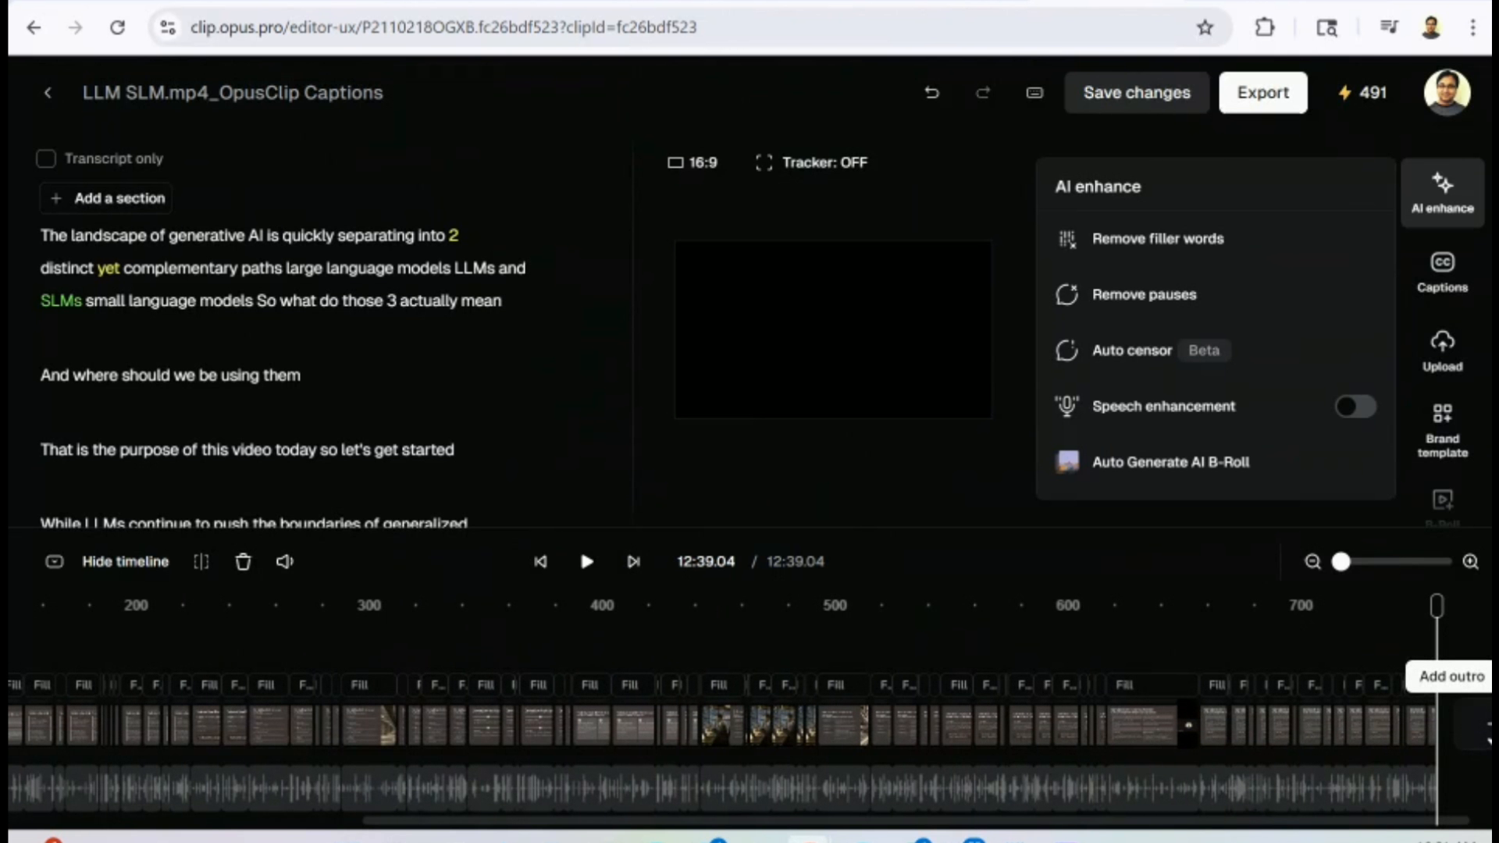
click(548, 579)
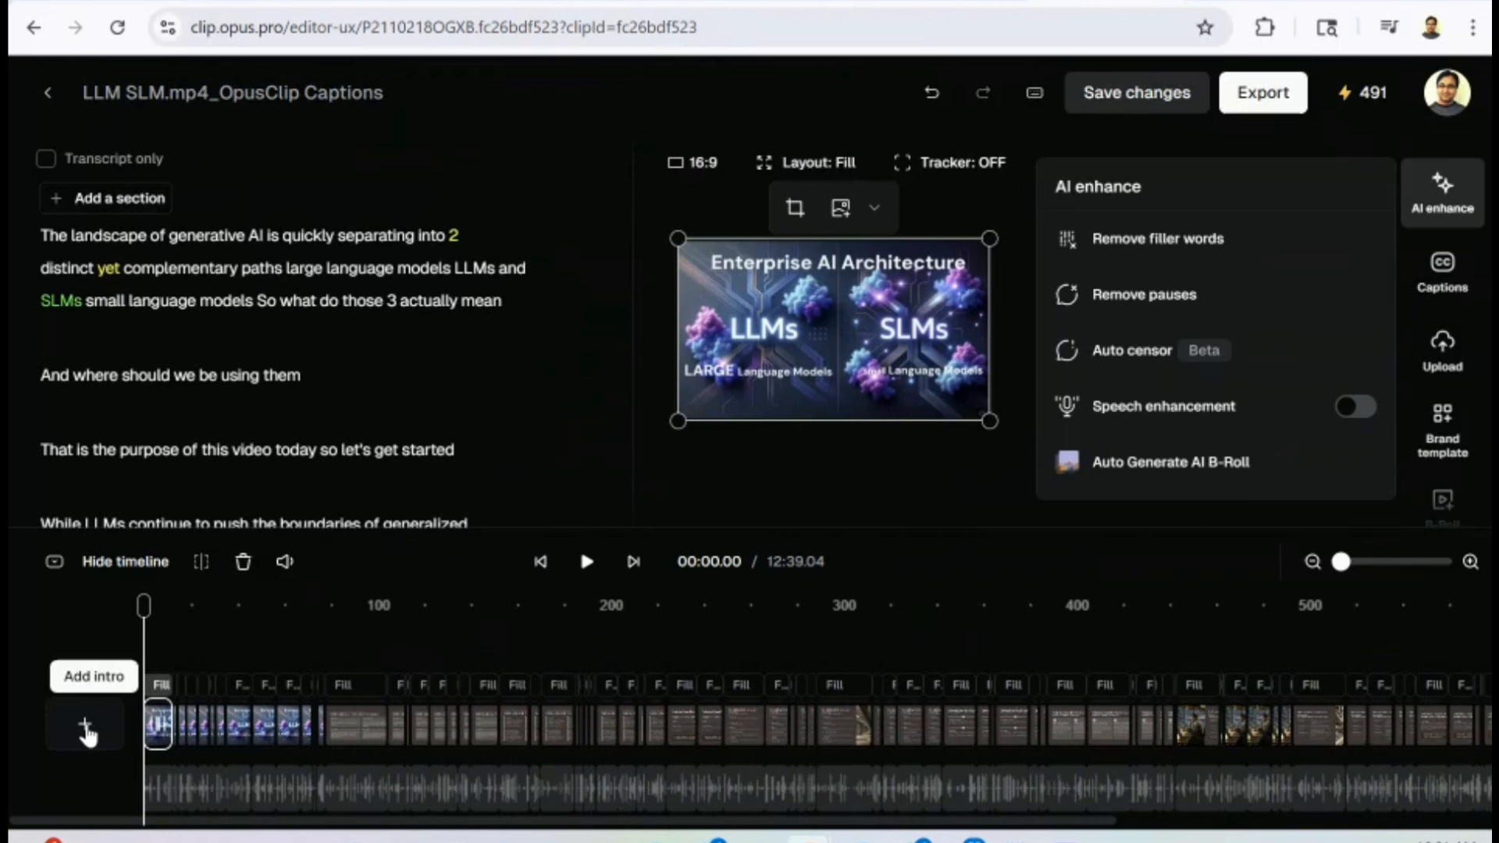
click(86, 727)
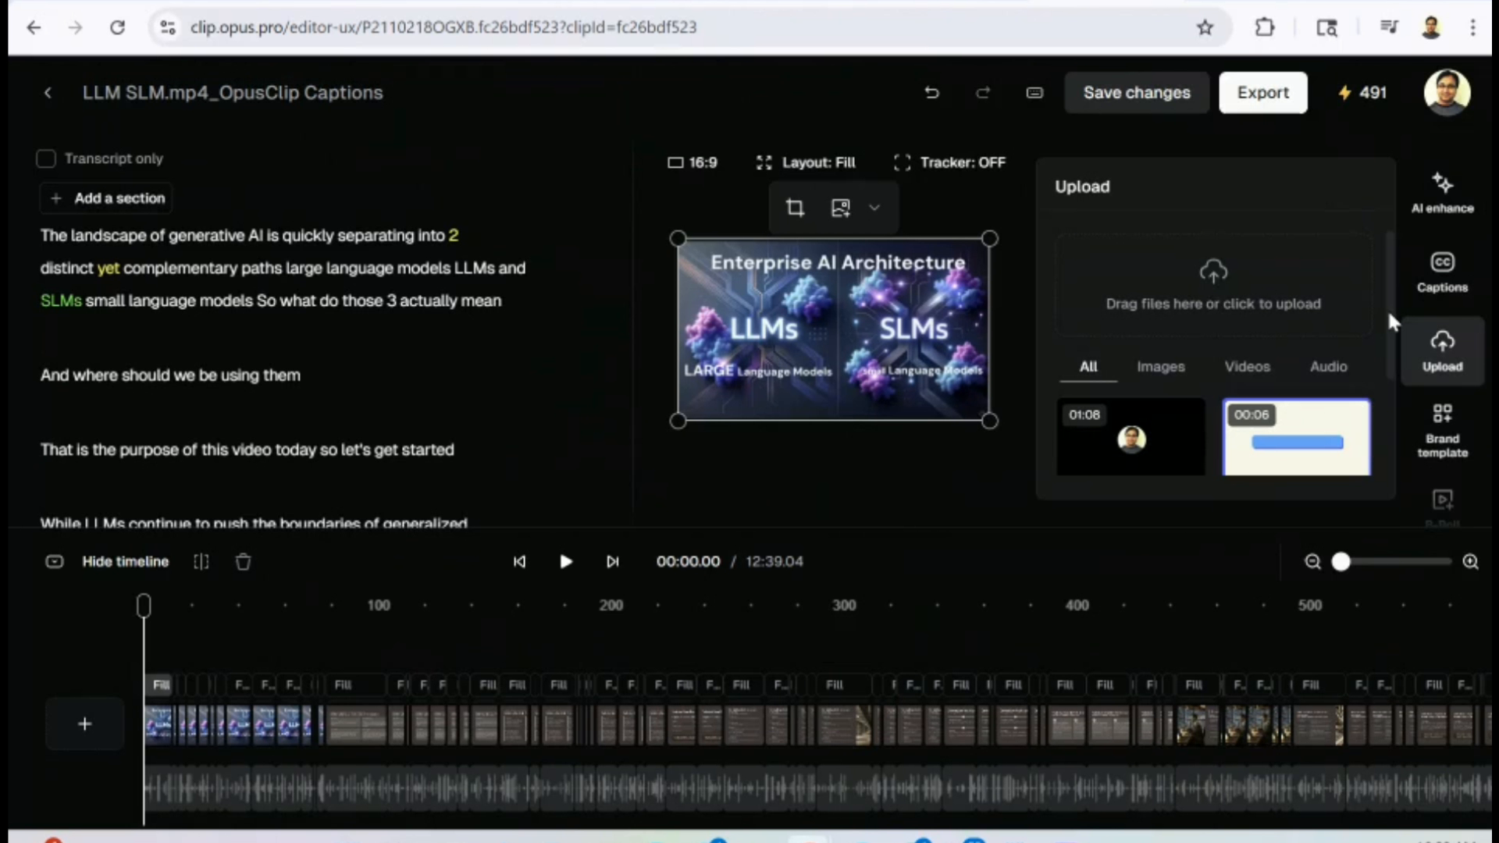
scroll(1389, 321, down, 2)
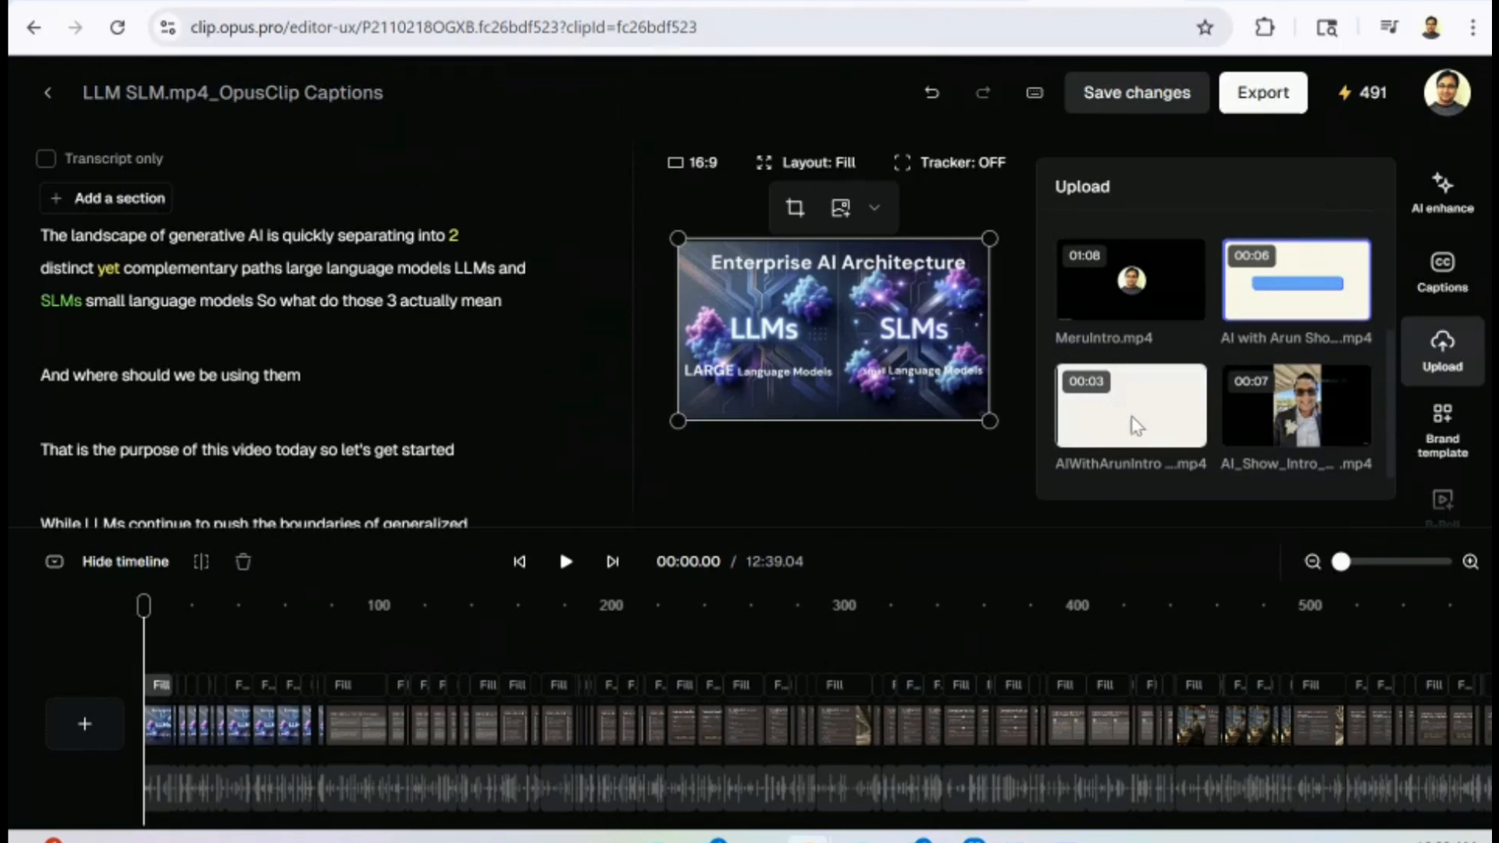
click(1112, 426)
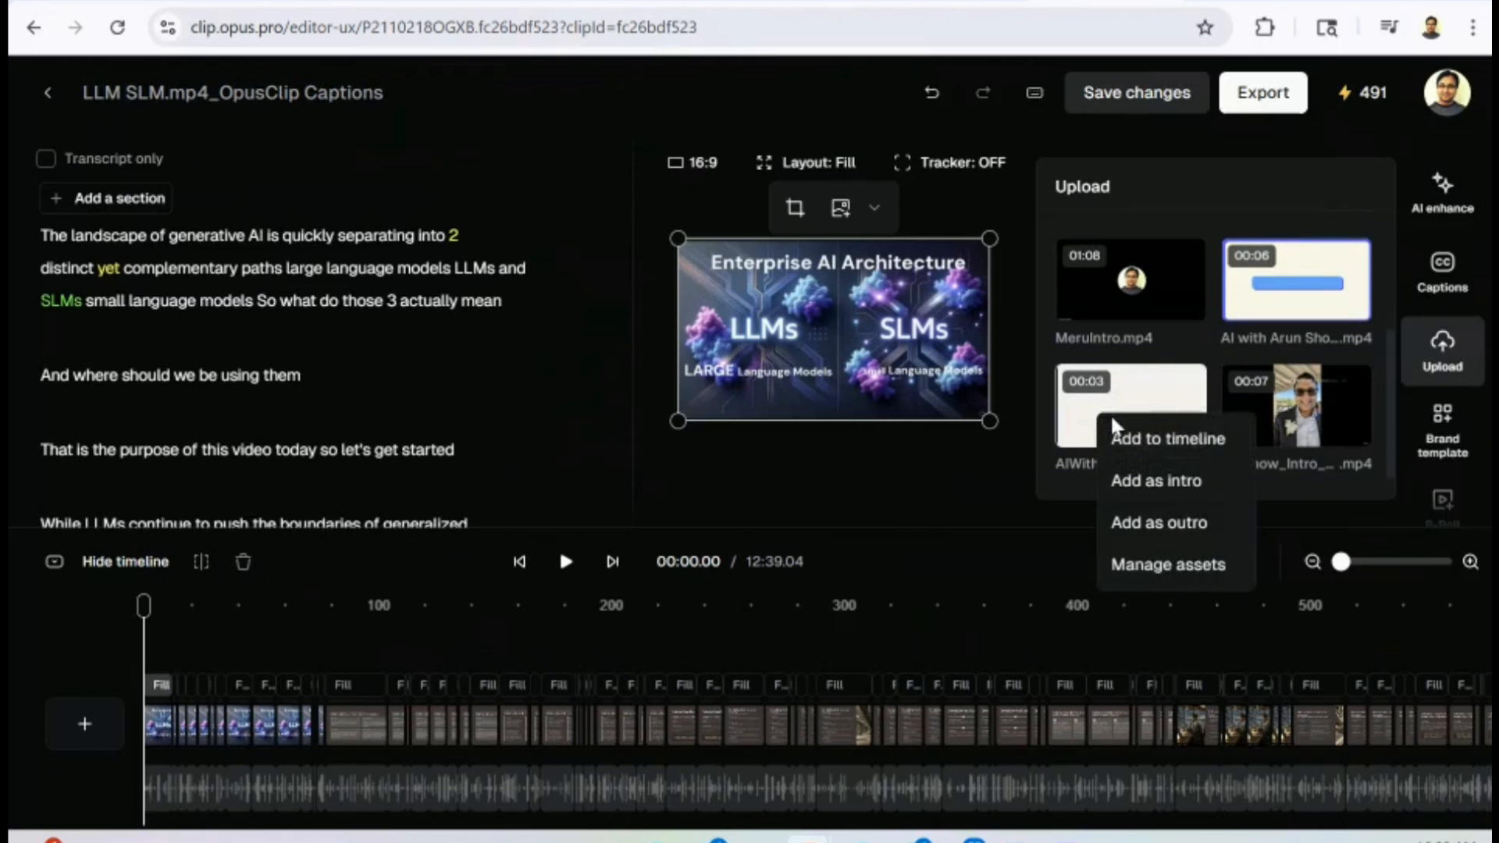
click(1178, 480)
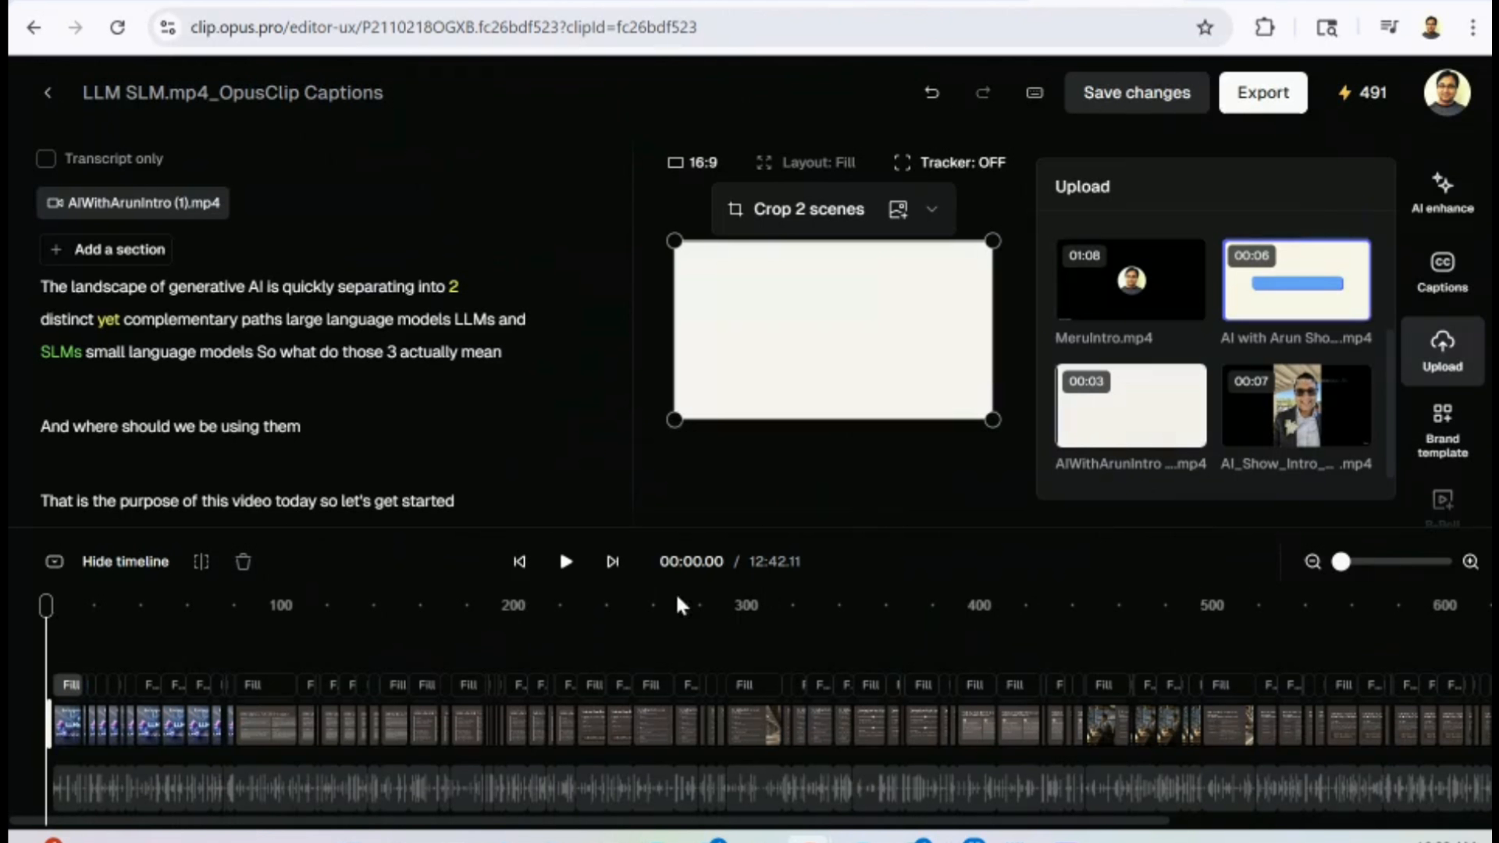
Add the "AI with Arun Sho…mp4" upload as the video's outro at the end of the timeline.
click(613, 561)
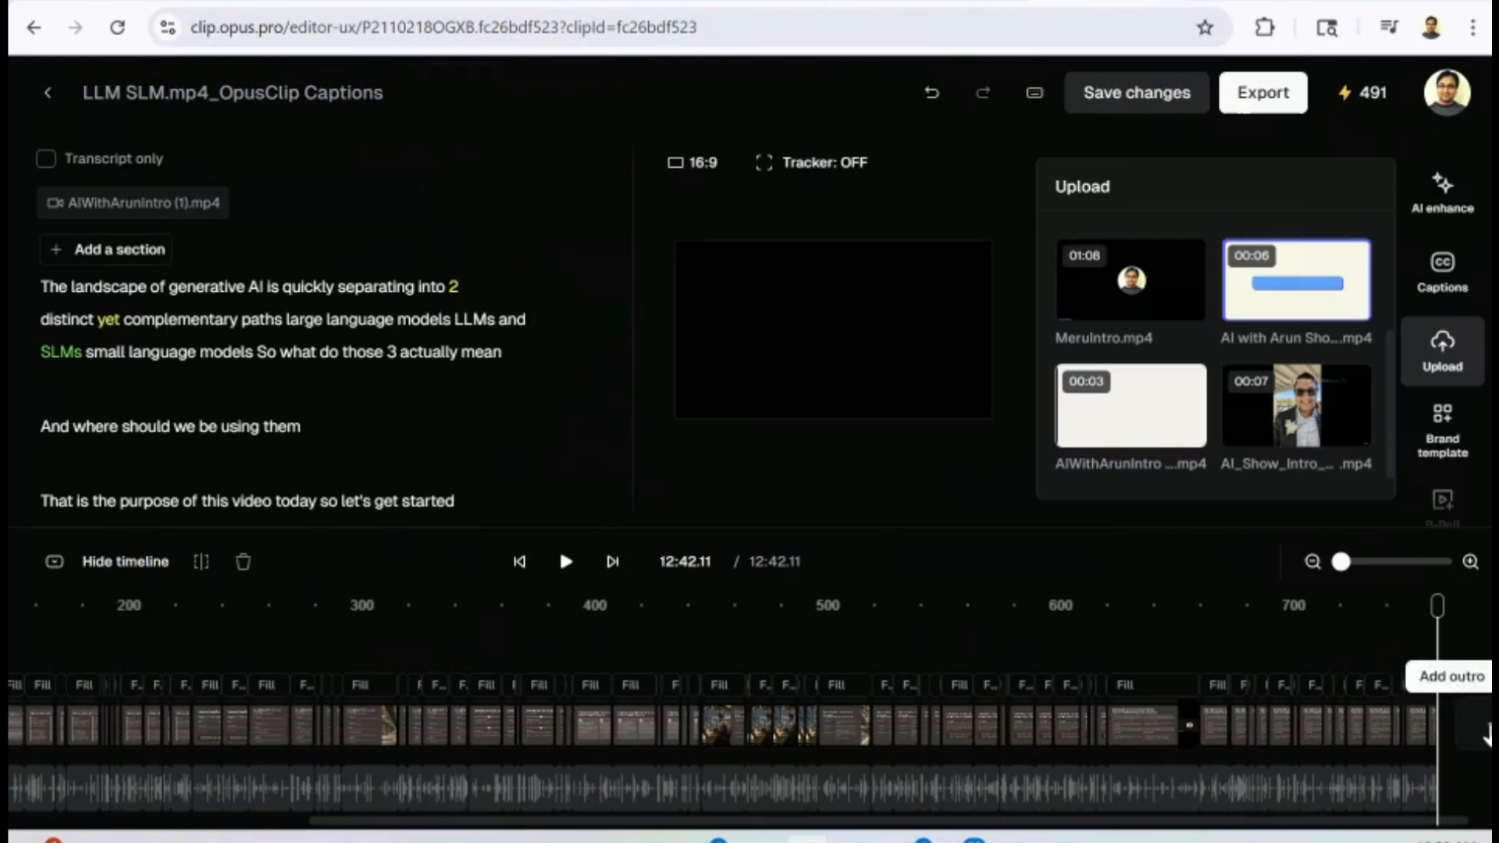
click(1329, 311)
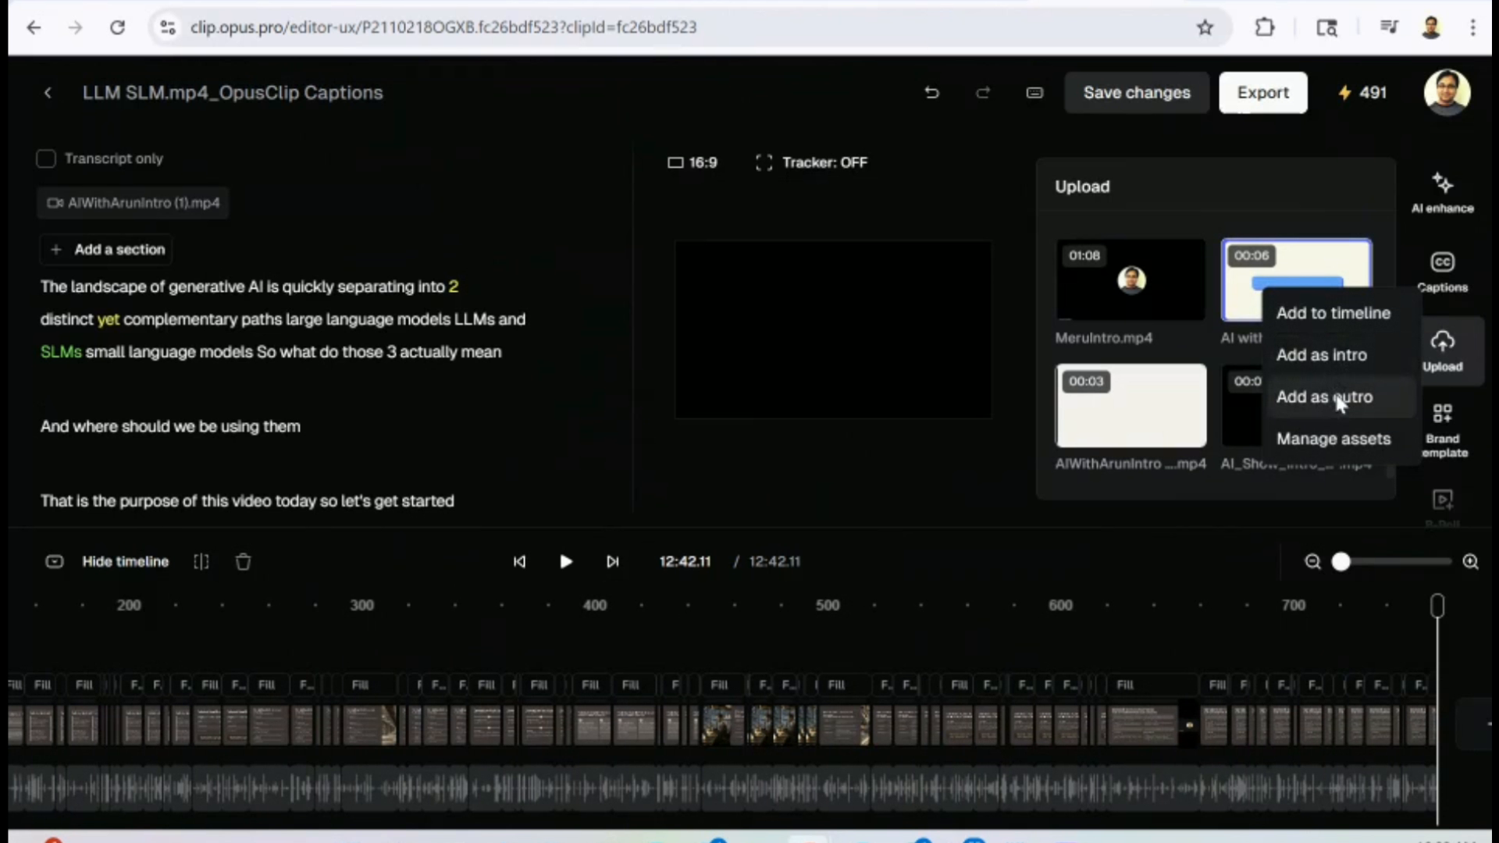
click(1337, 398)
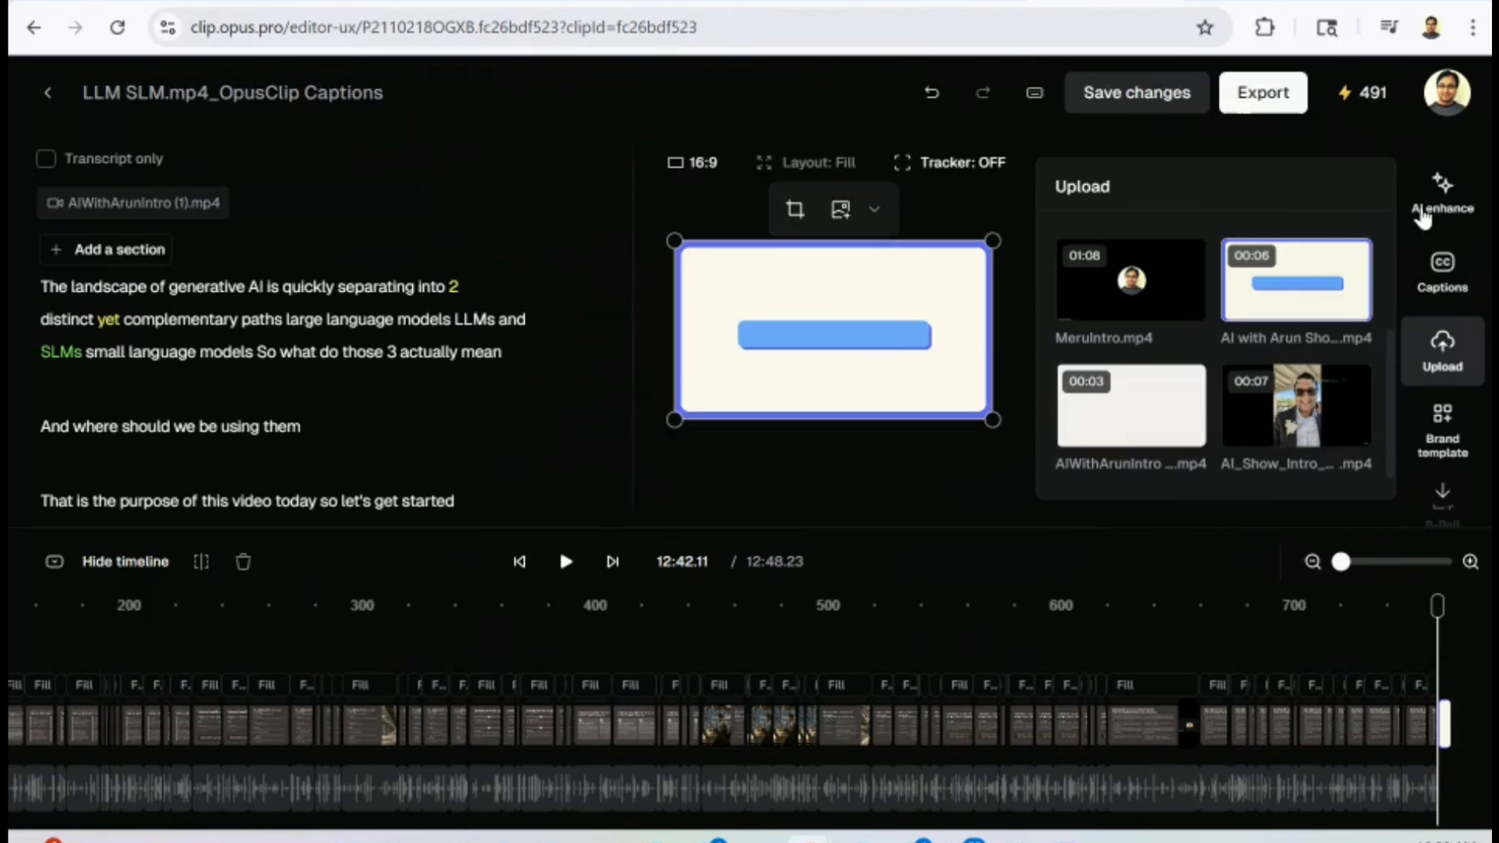
Auto-generate AI B-Roll images for the video through AI enhance.
click(1440, 195)
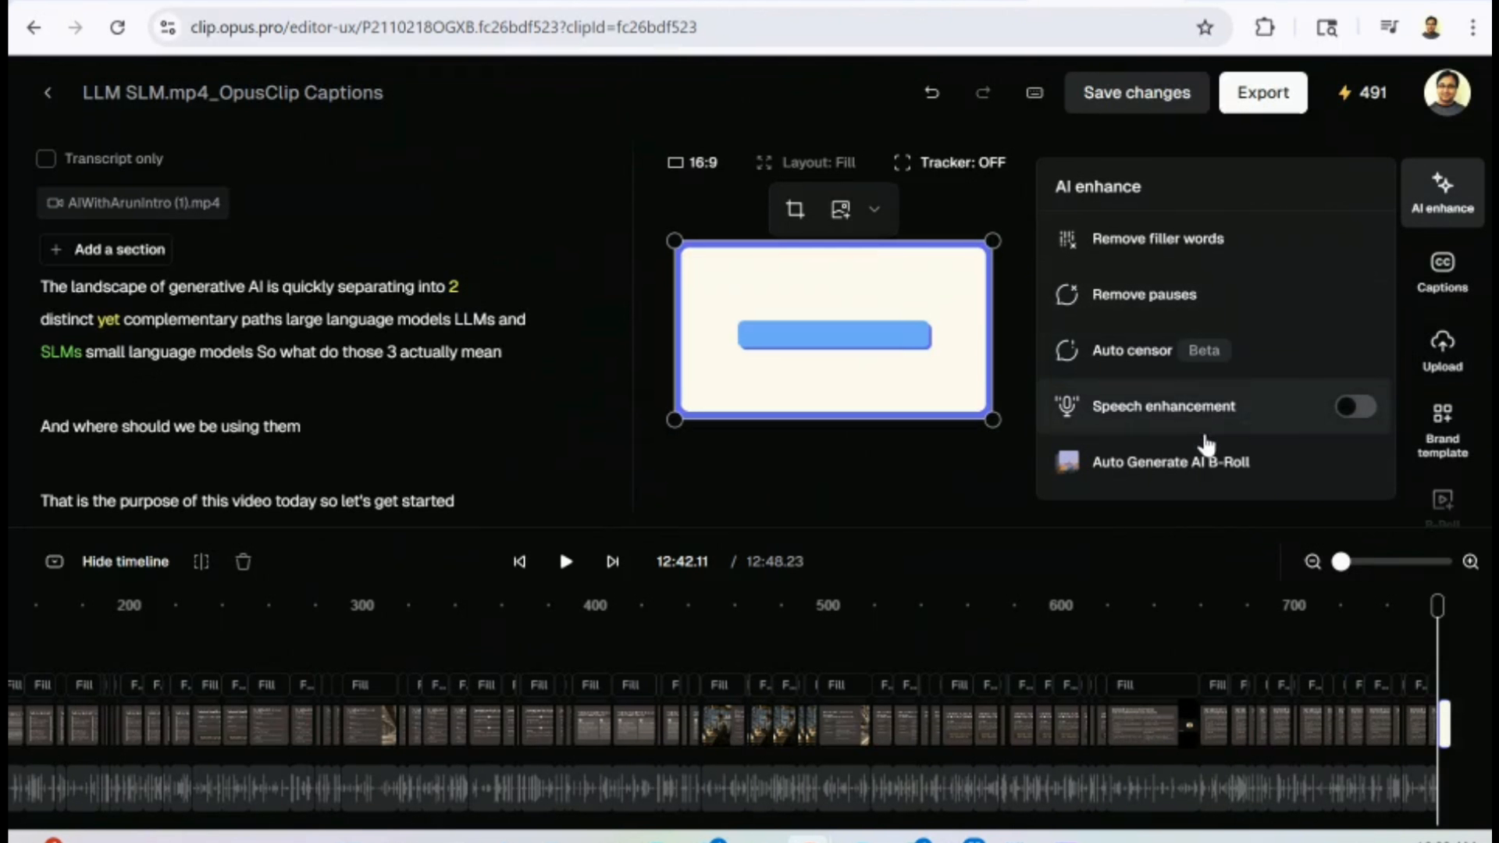
mouse_move(1209, 451)
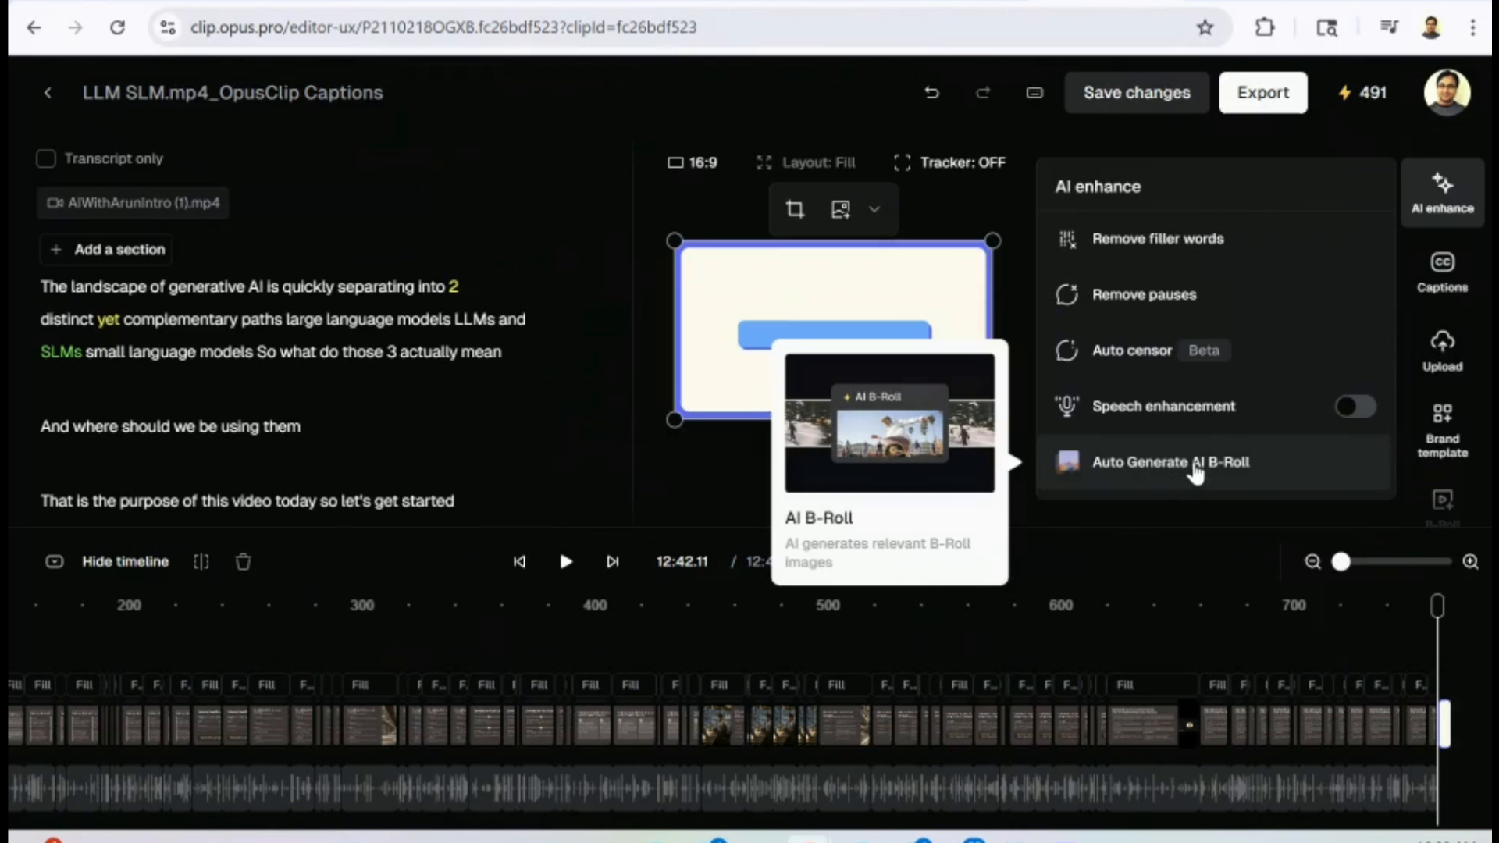
click(1183, 468)
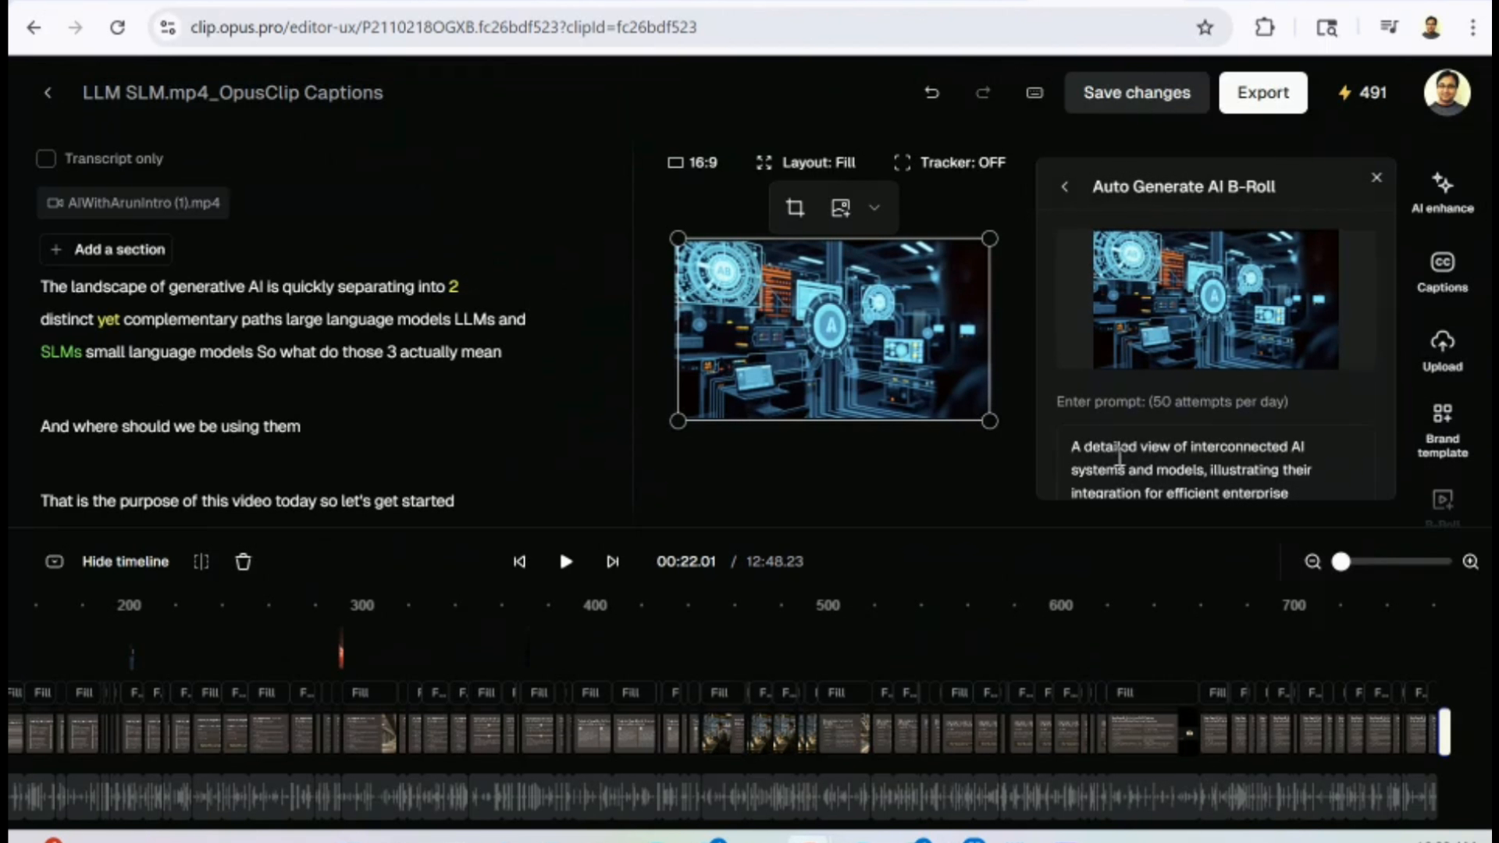
click(1233, 468)
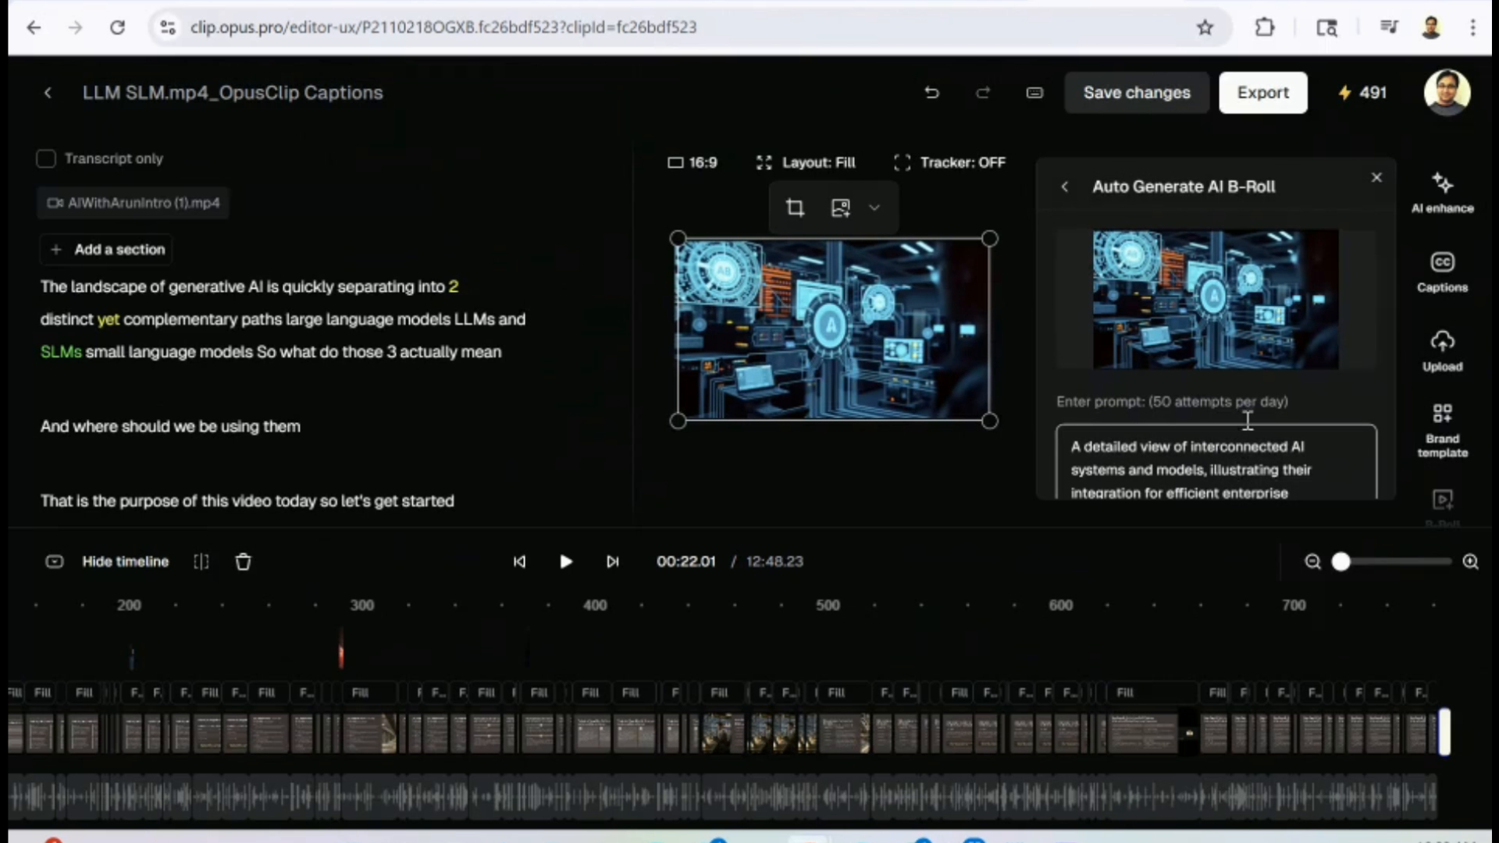
Play the edited video from the beginning to preview the intro and B-roll.
click(519, 562)
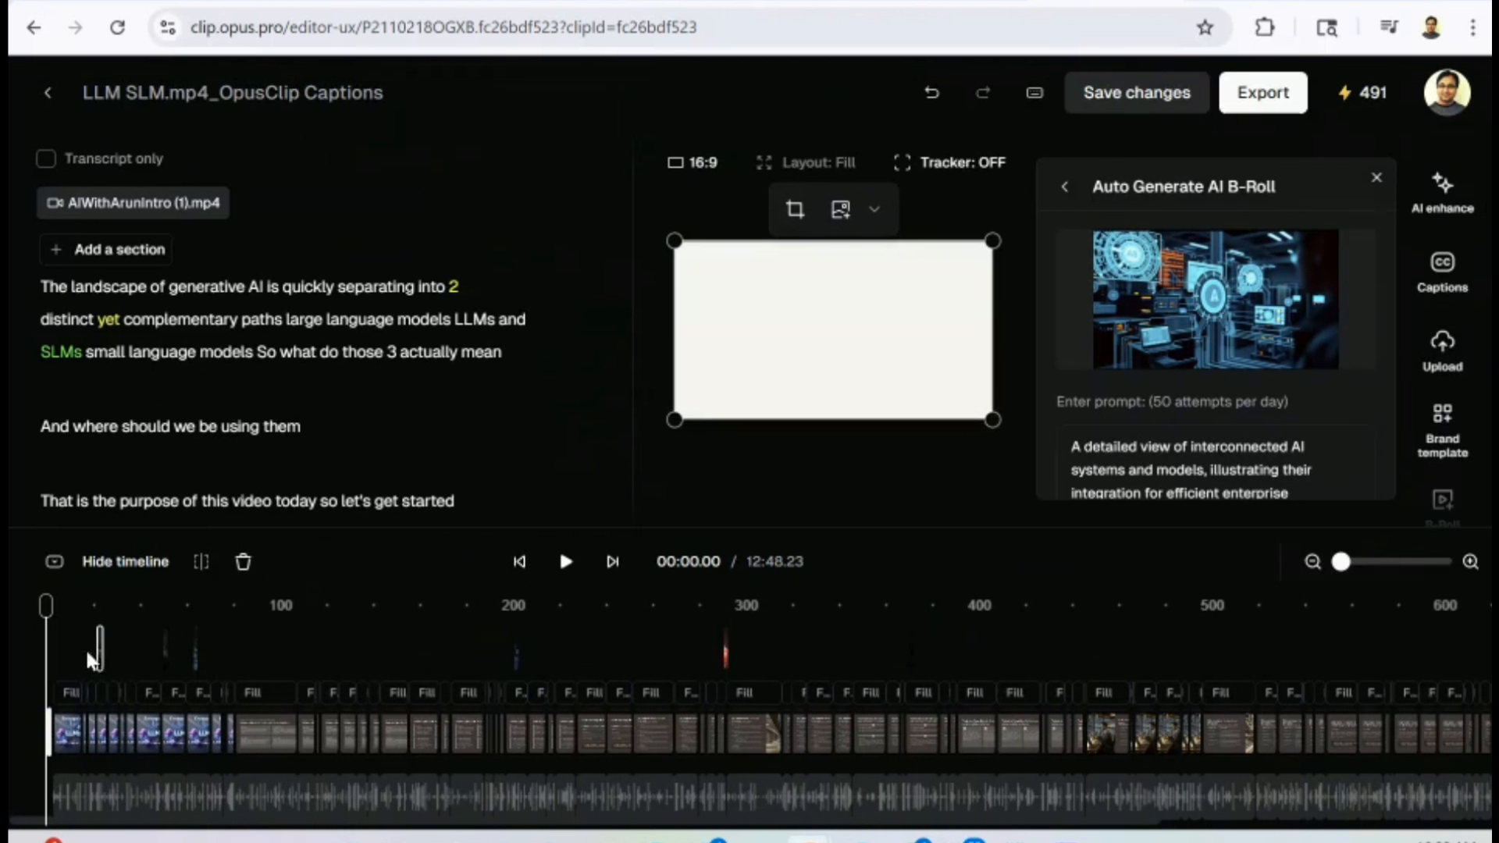
click(79, 729)
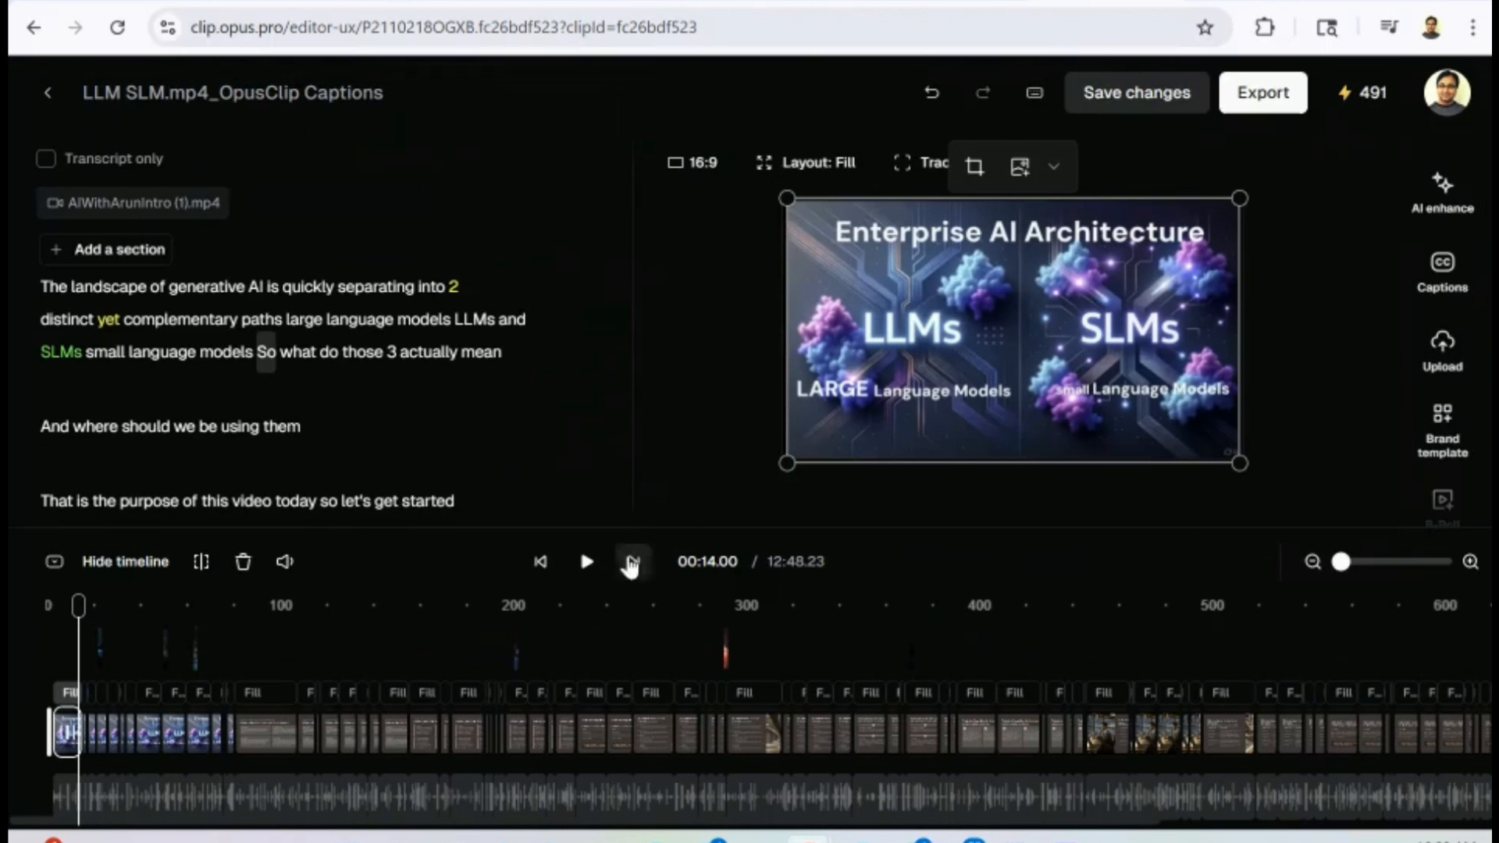
click(587, 562)
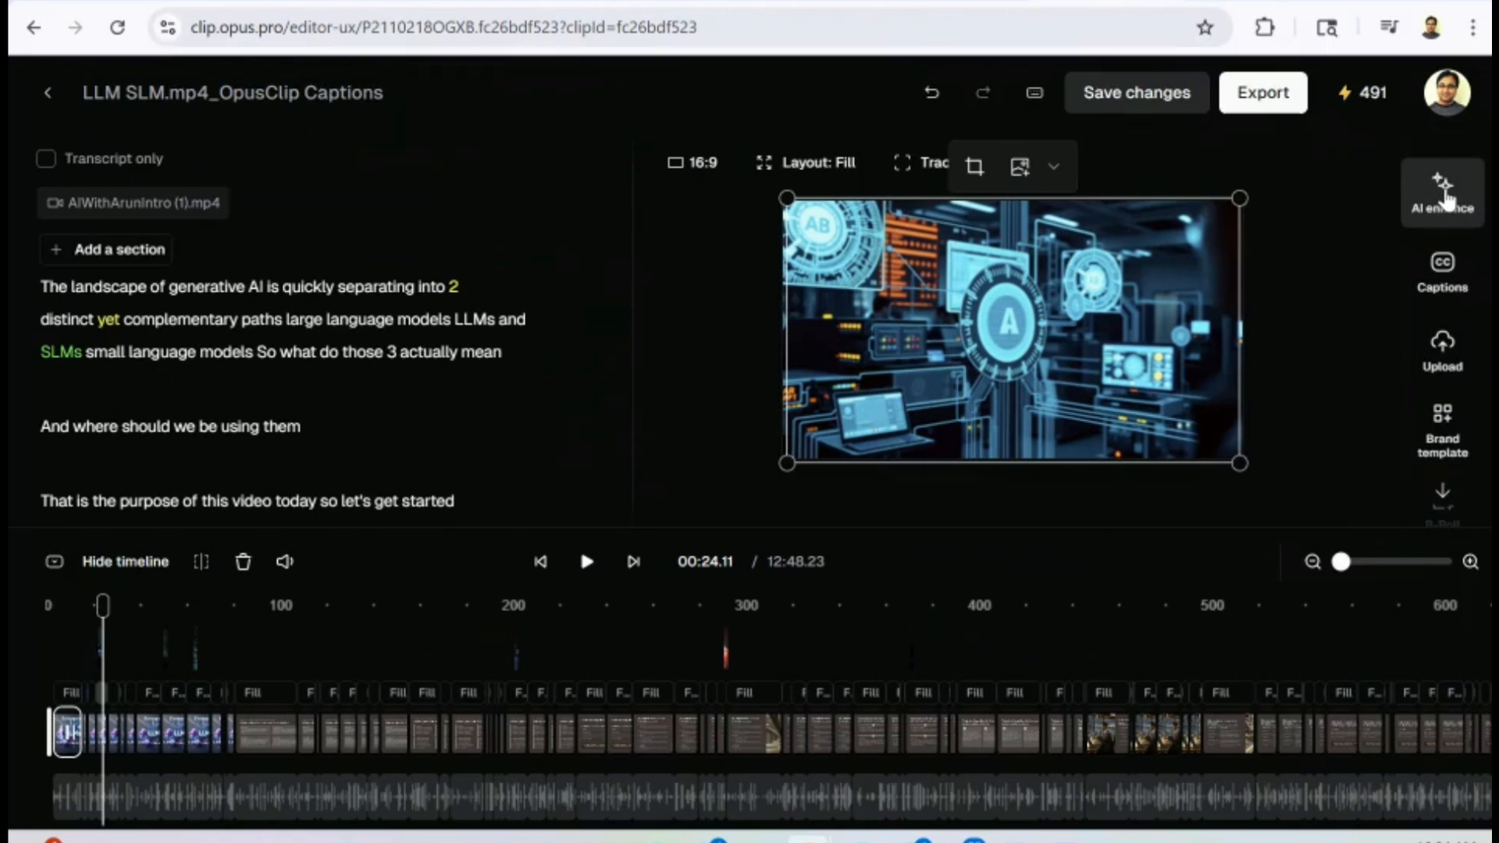
Turn on Speech enhancement and confirm the background-sound notice.
click(1444, 195)
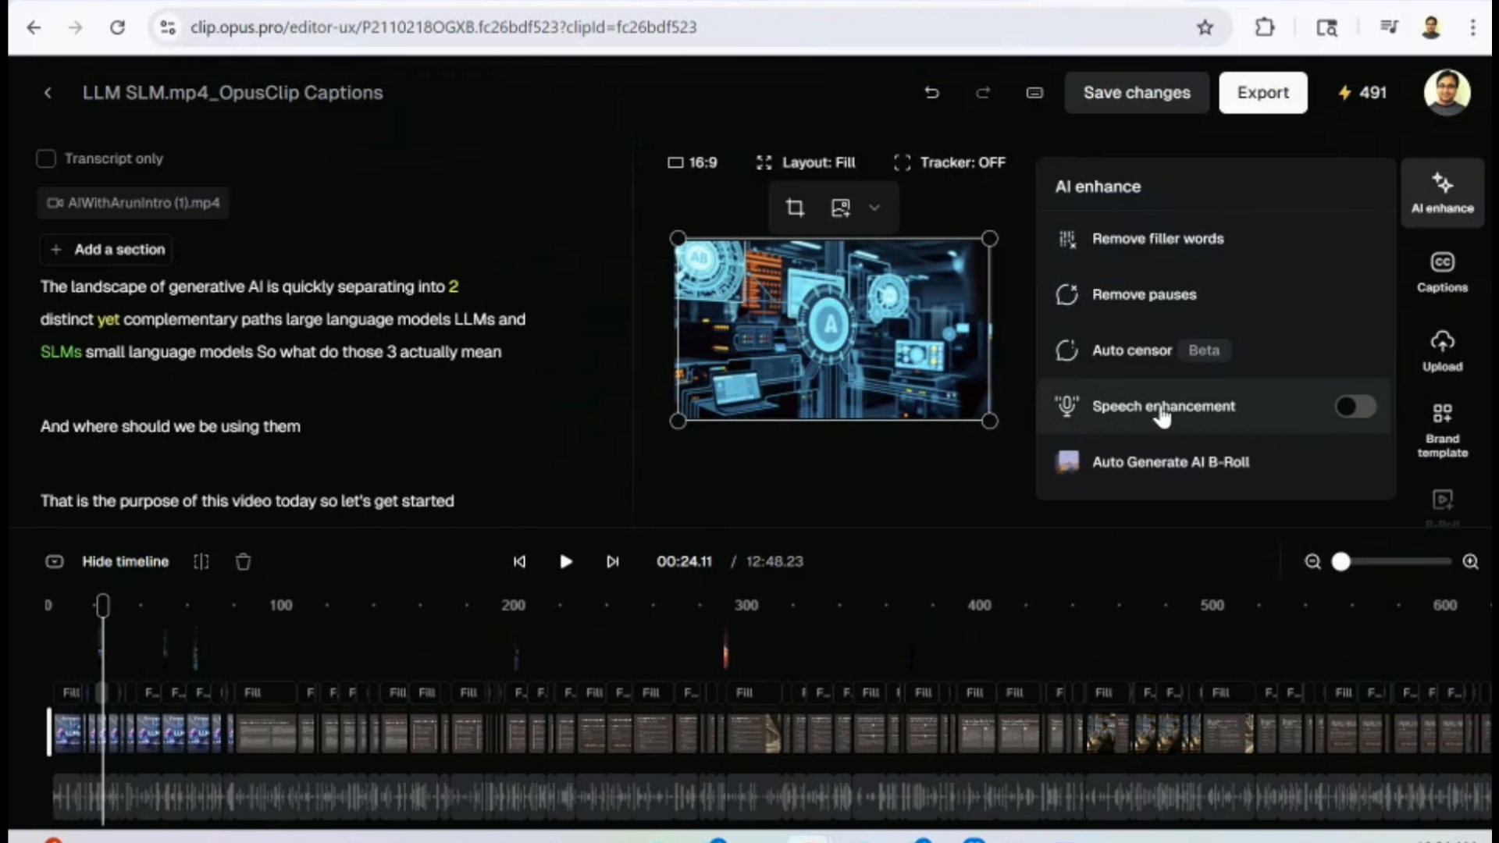
mouse_move(1249, 418)
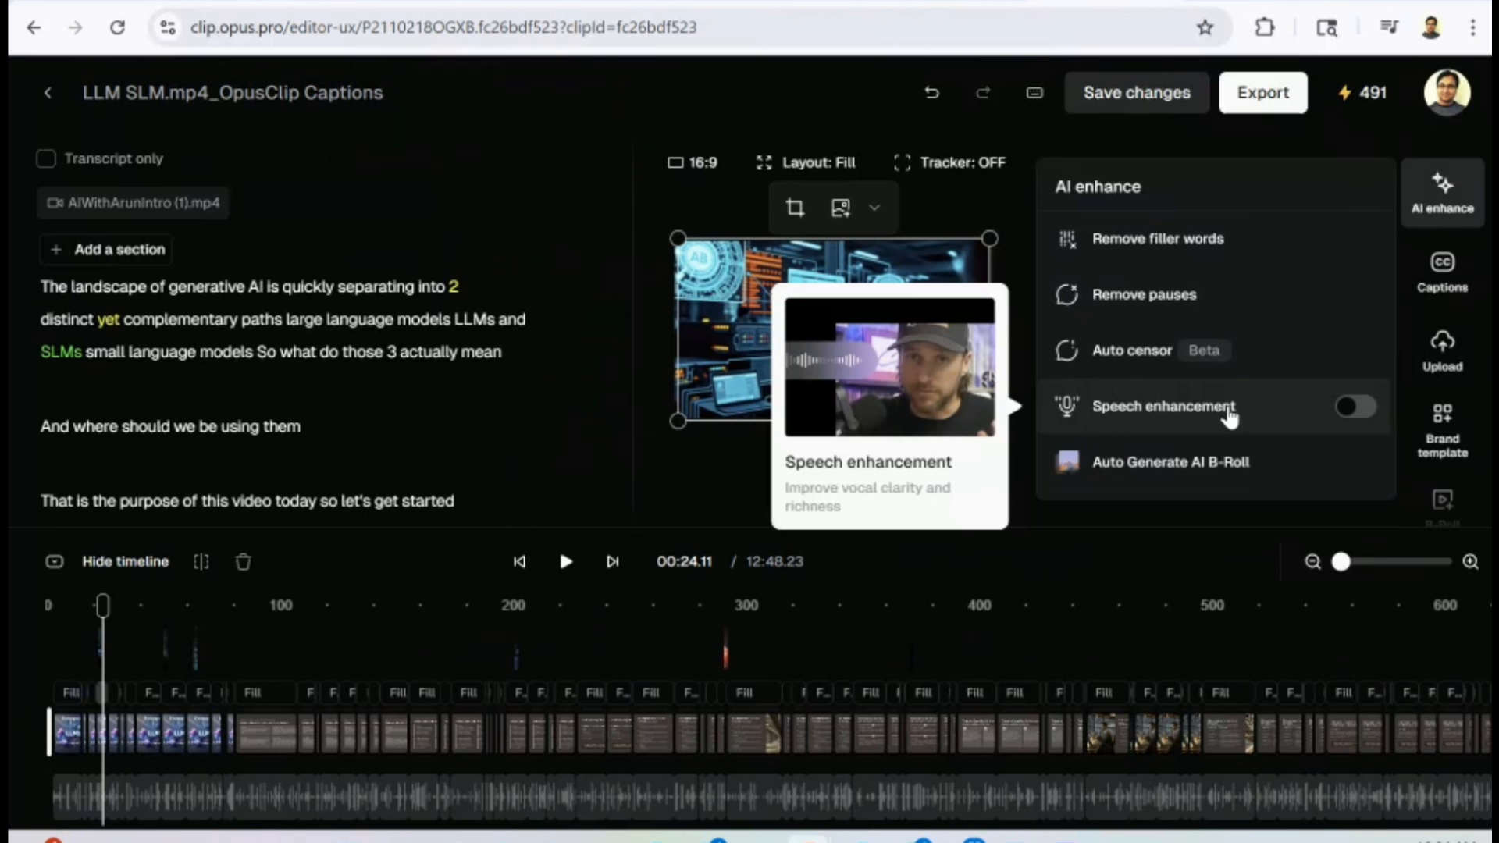
click(1355, 406)
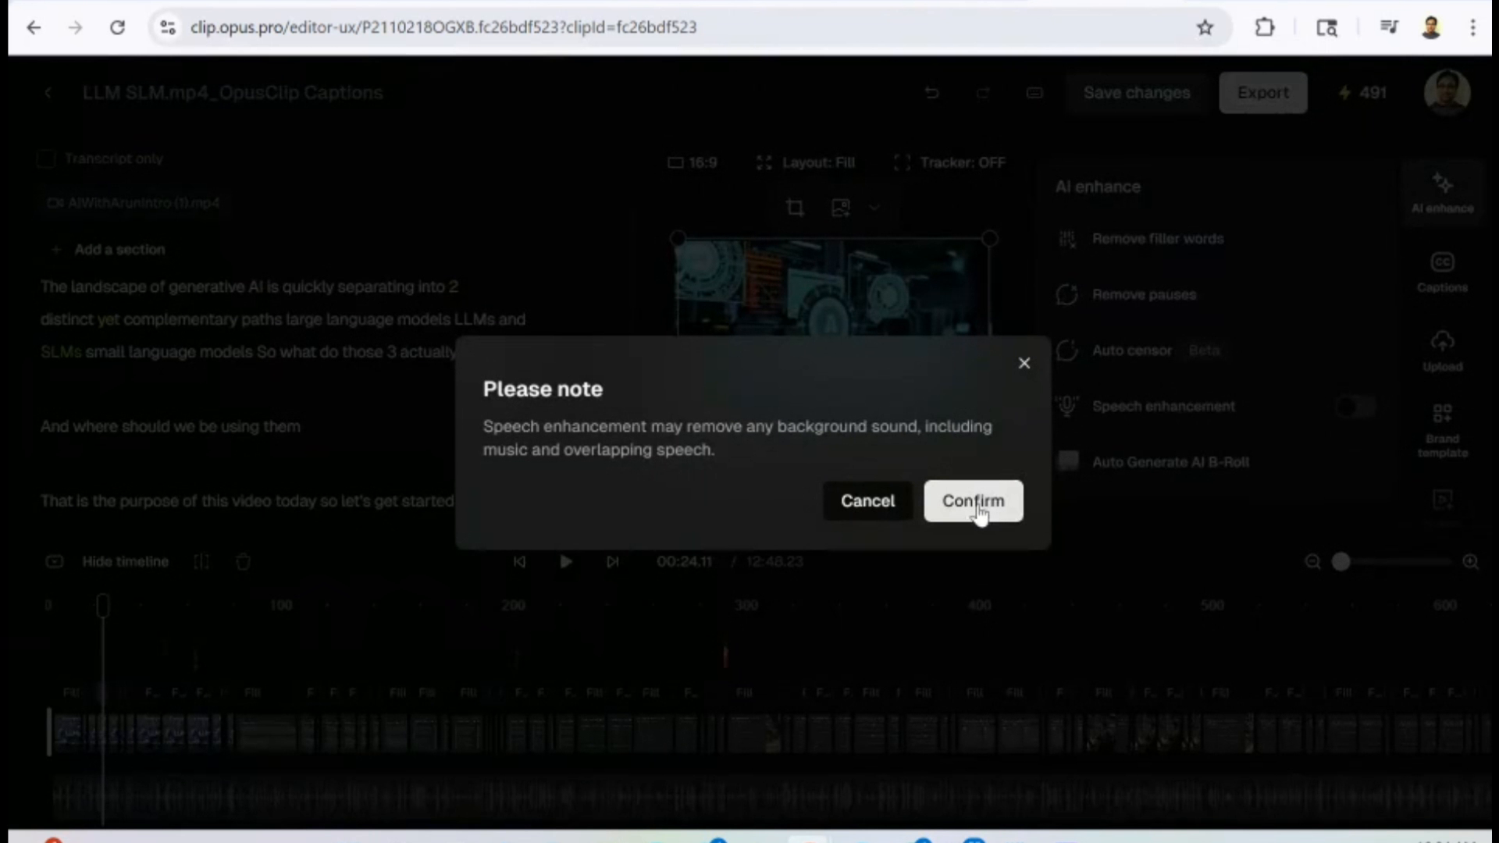
click(980, 511)
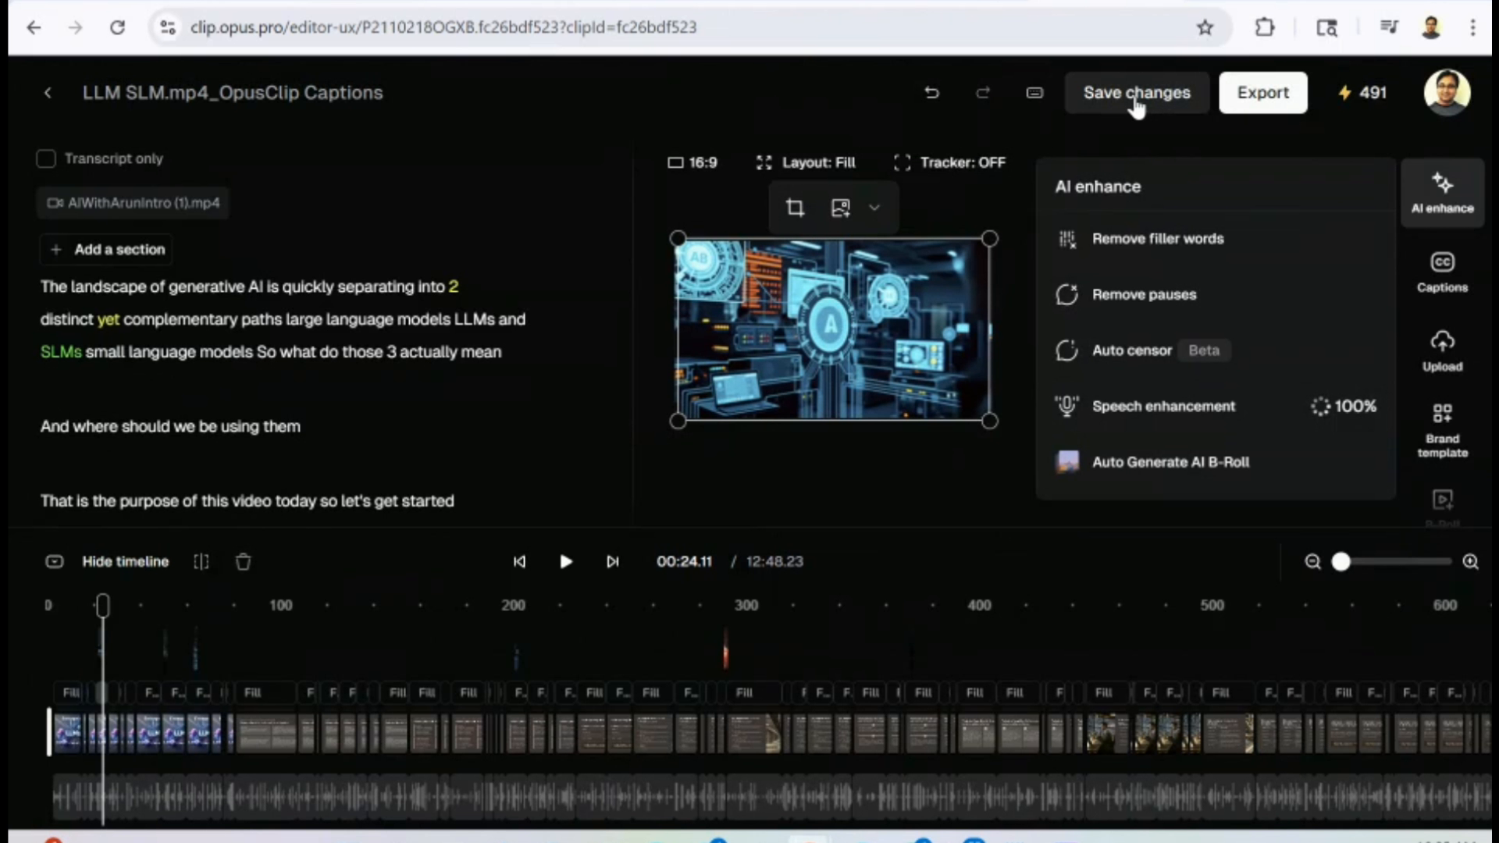
Export the edited video as an HD download.
click(1262, 92)
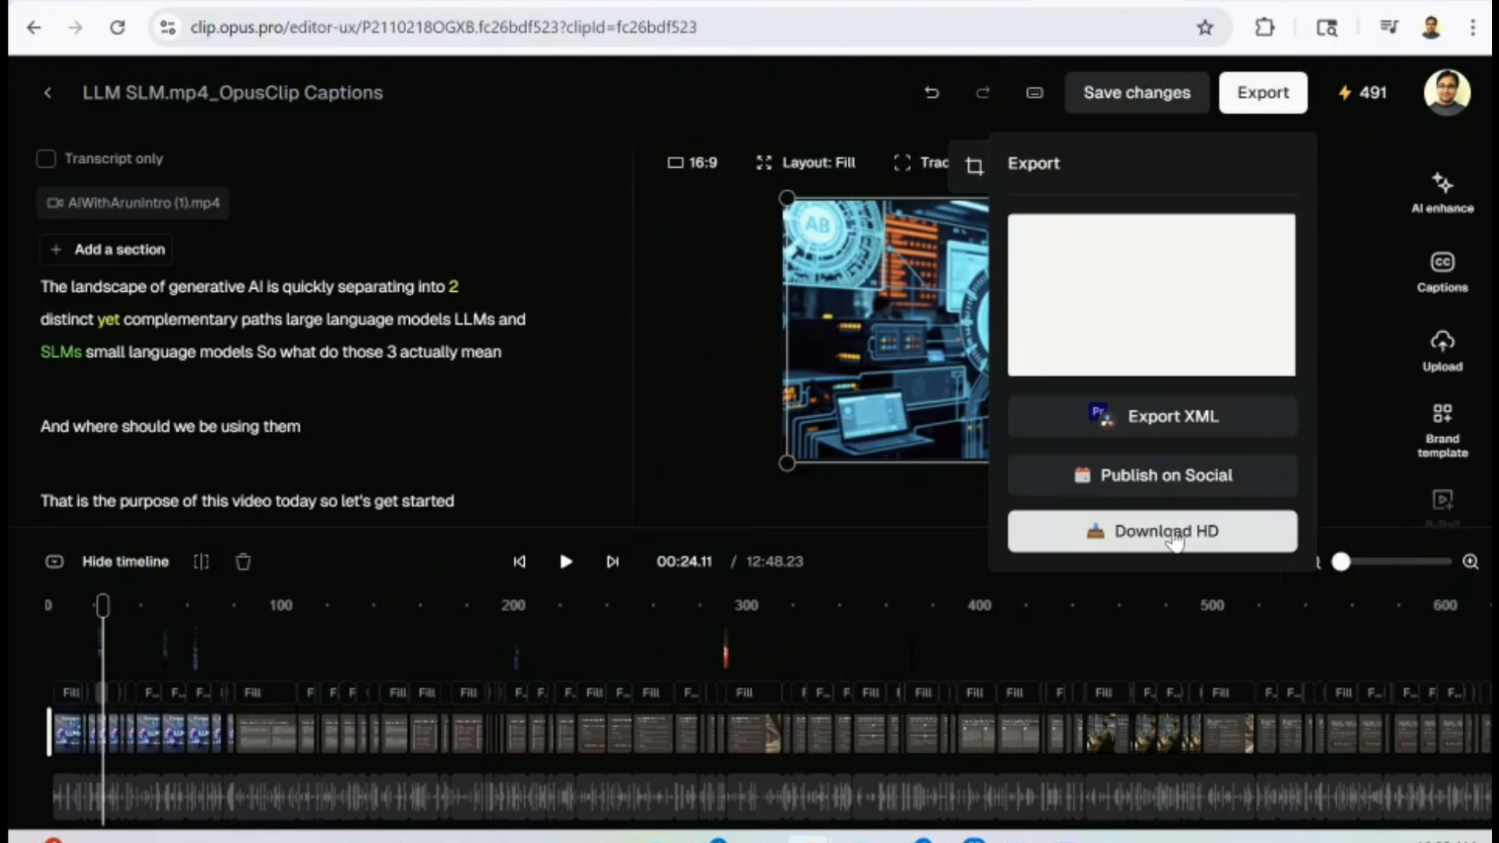
click(1174, 539)
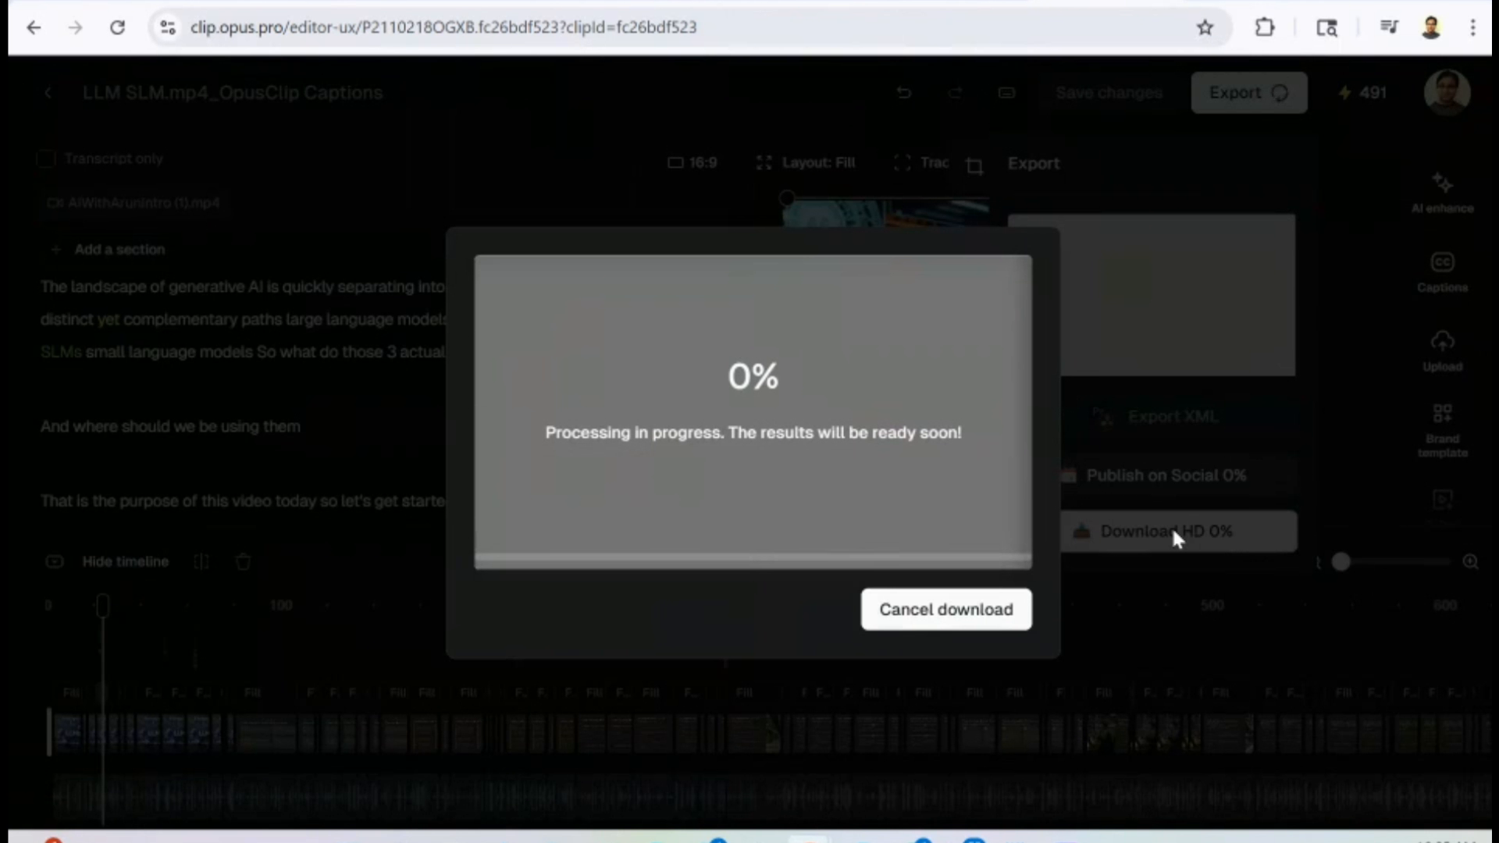